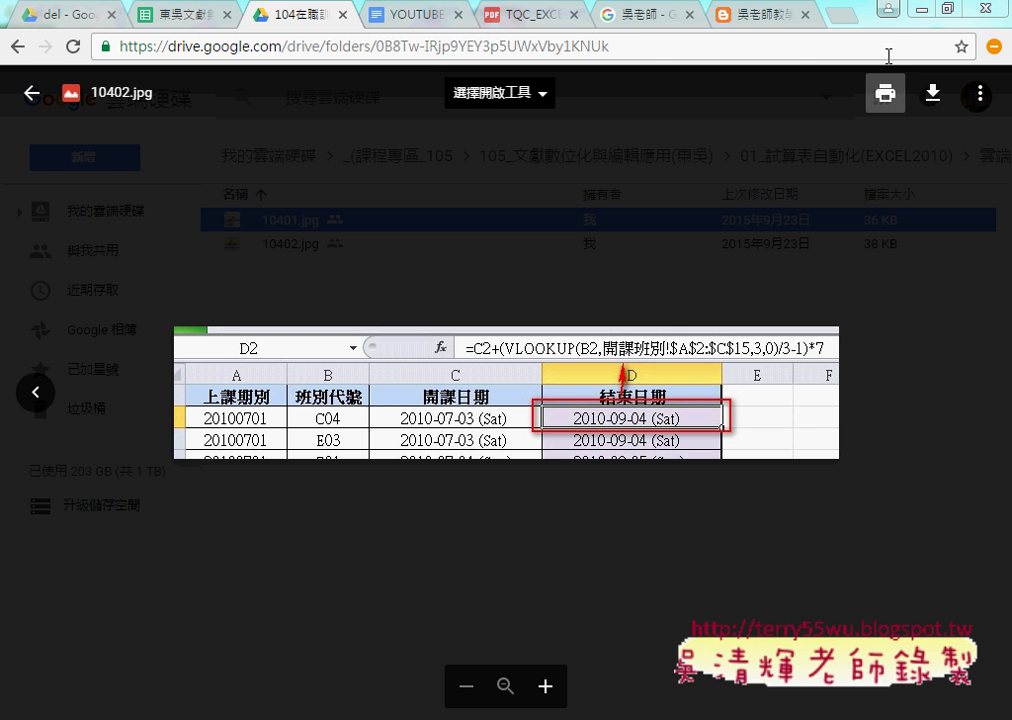
# Close the 10402.jpg preview in Google Drive and return to the EXD01.xlsx workbook
pyautogui.click(922, 12)
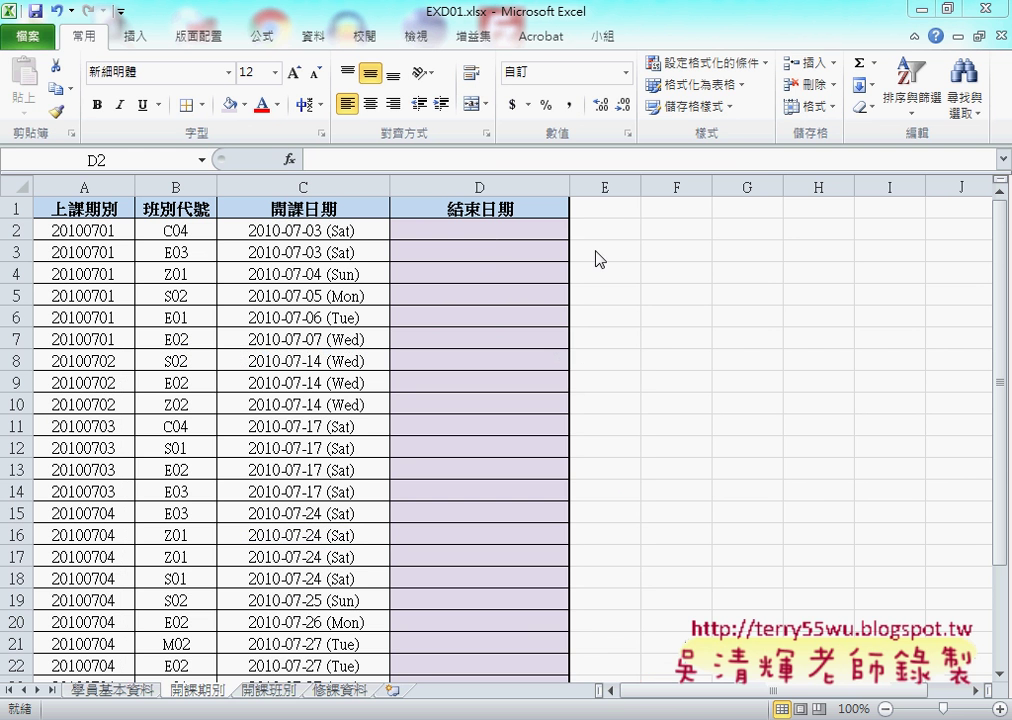
pyautogui.click(479, 232)
pyautogui.click(270, 234)
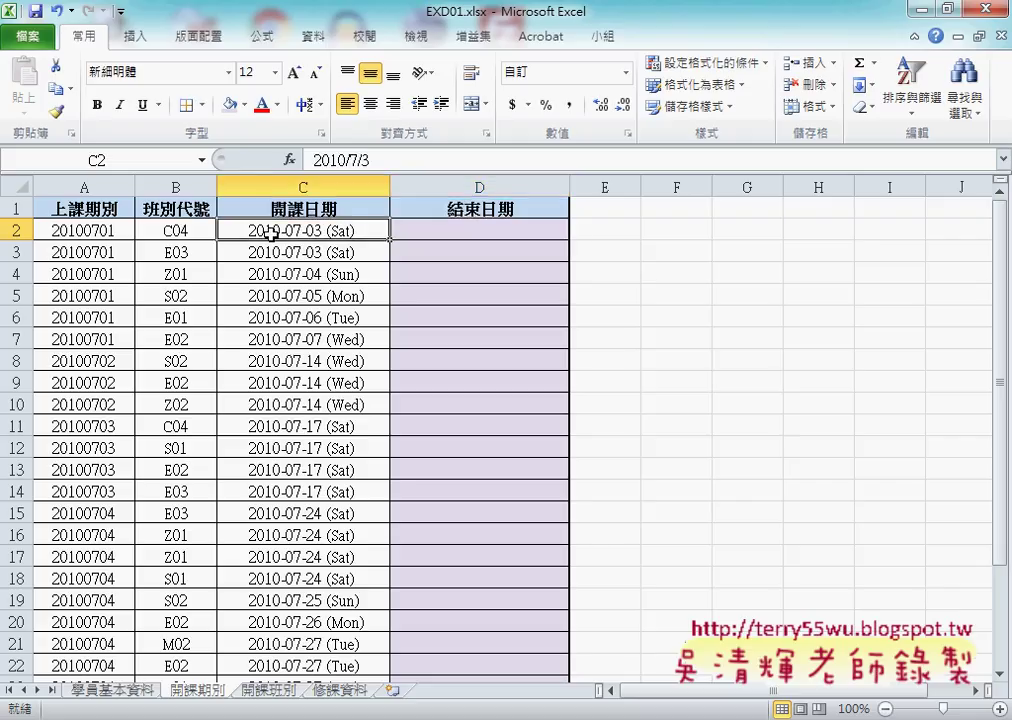
pyautogui.click(176, 228)
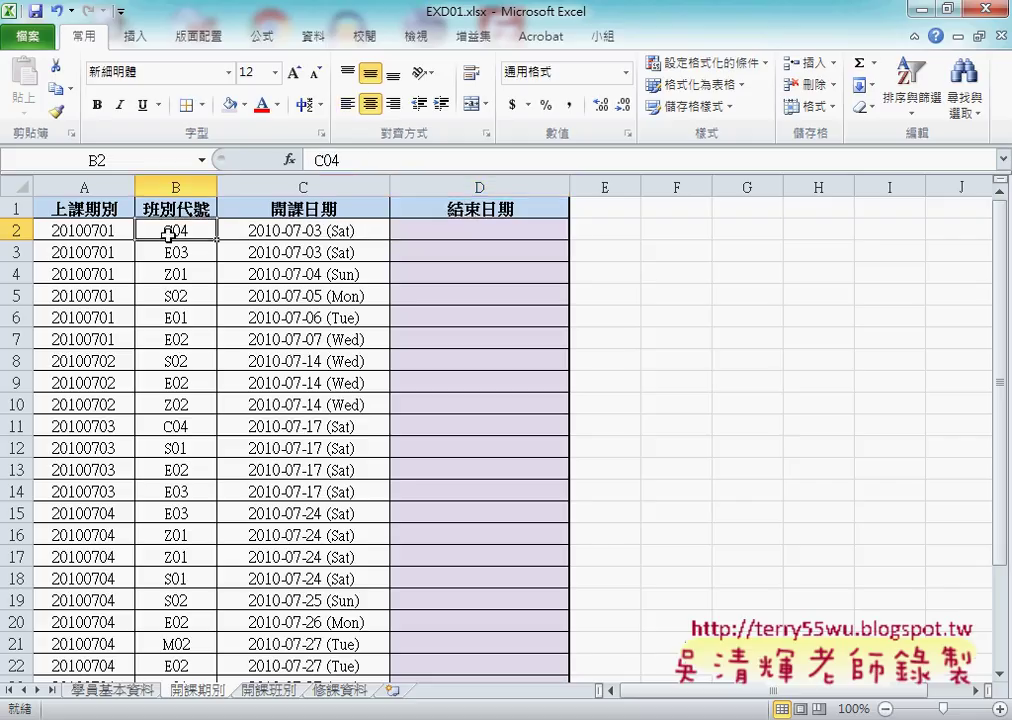
pyautogui.click(293, 231)
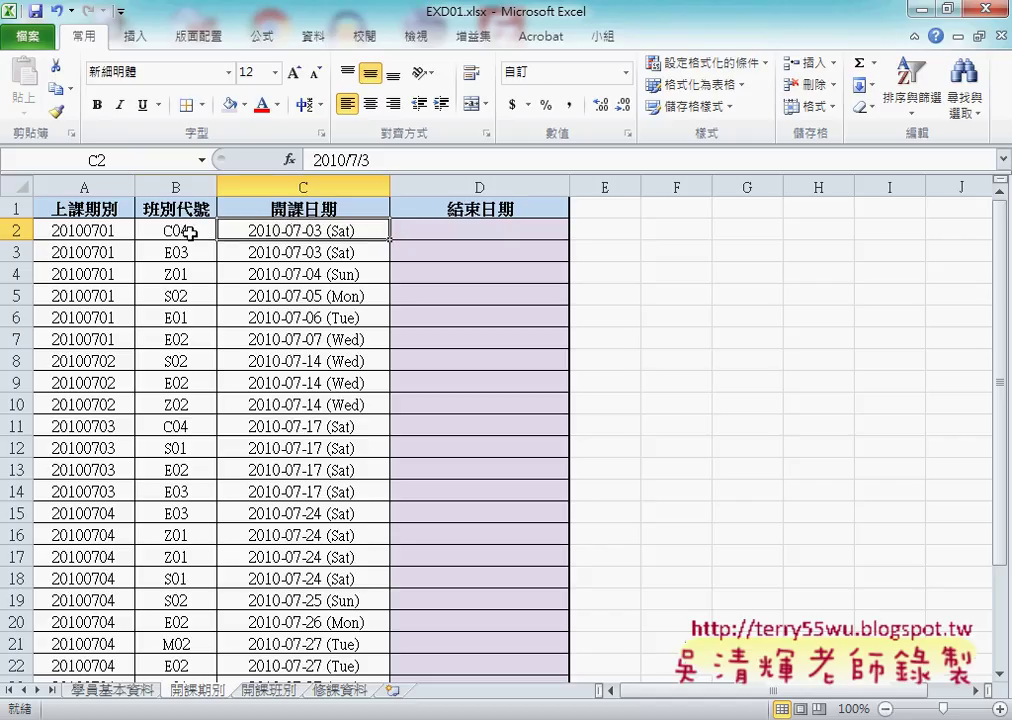
pyautogui.click(189, 231)
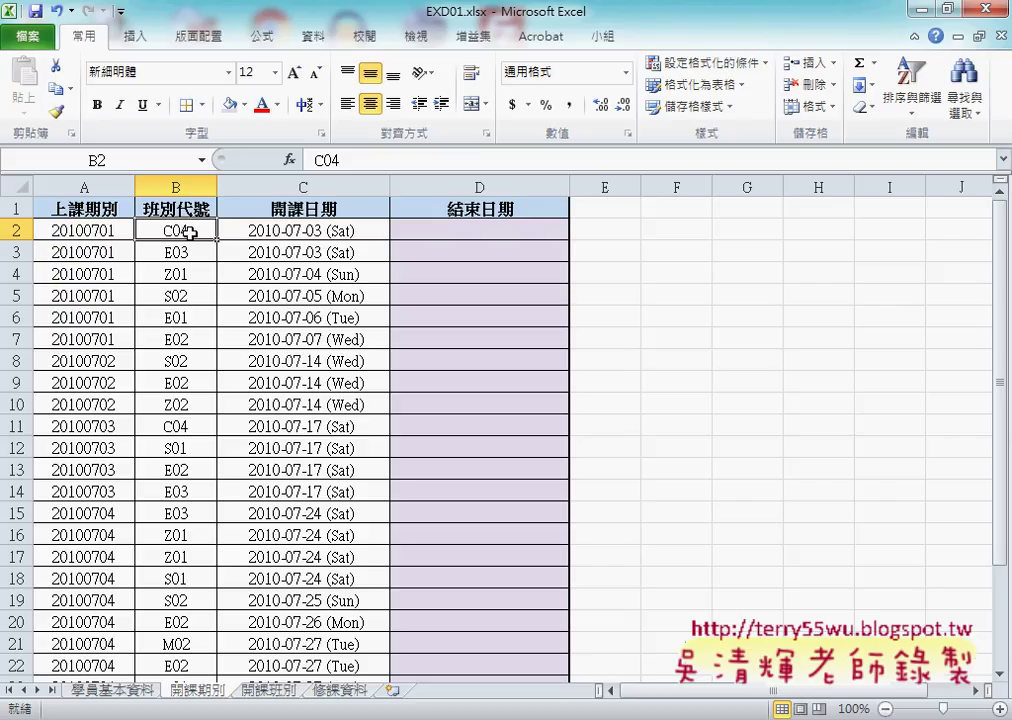
pyautogui.click(316, 231)
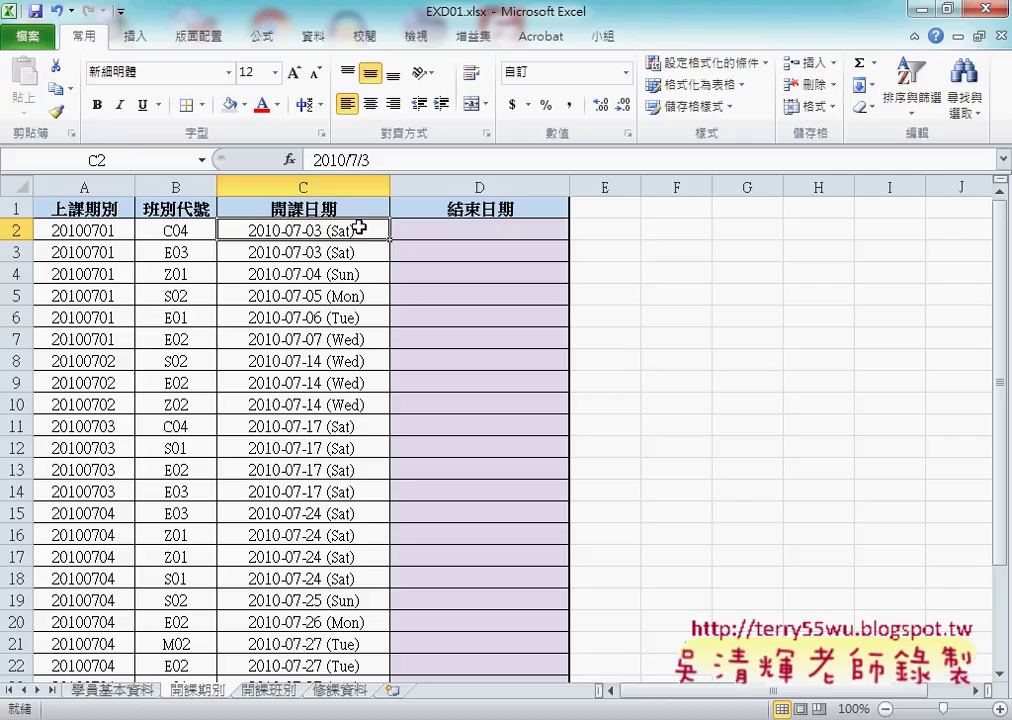
# Narrow column E and widen column F on the 開課期別 sheet
pyautogui.click(522, 232)
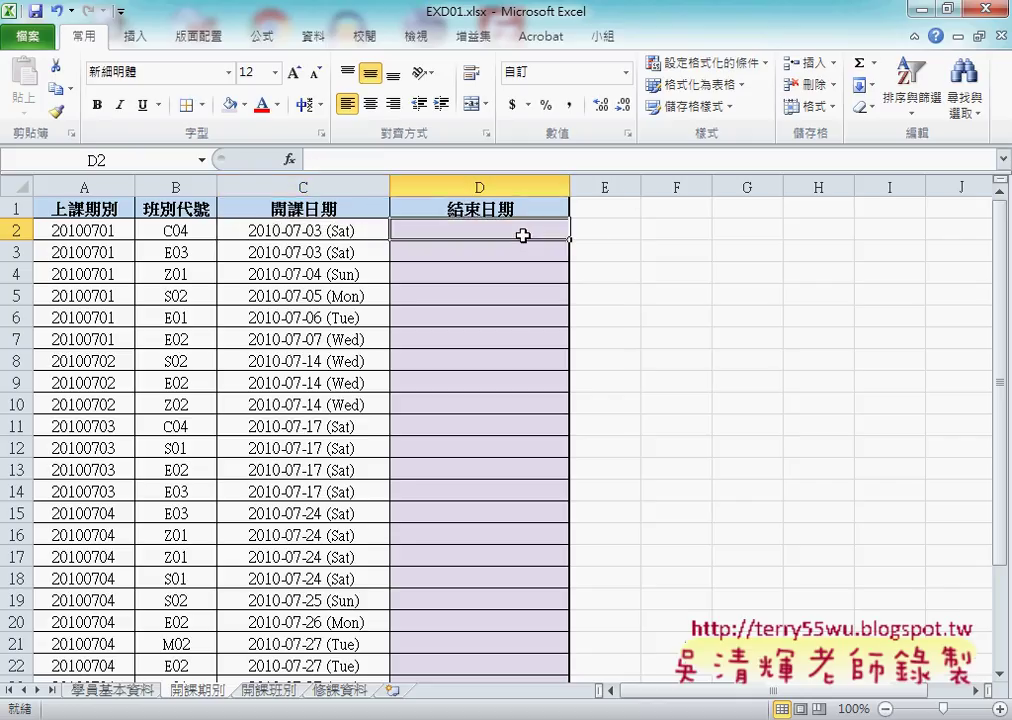
pyautogui.click(665, 227)
pyautogui.moveTo(641, 187); pyautogui.dragTo(600, 187)
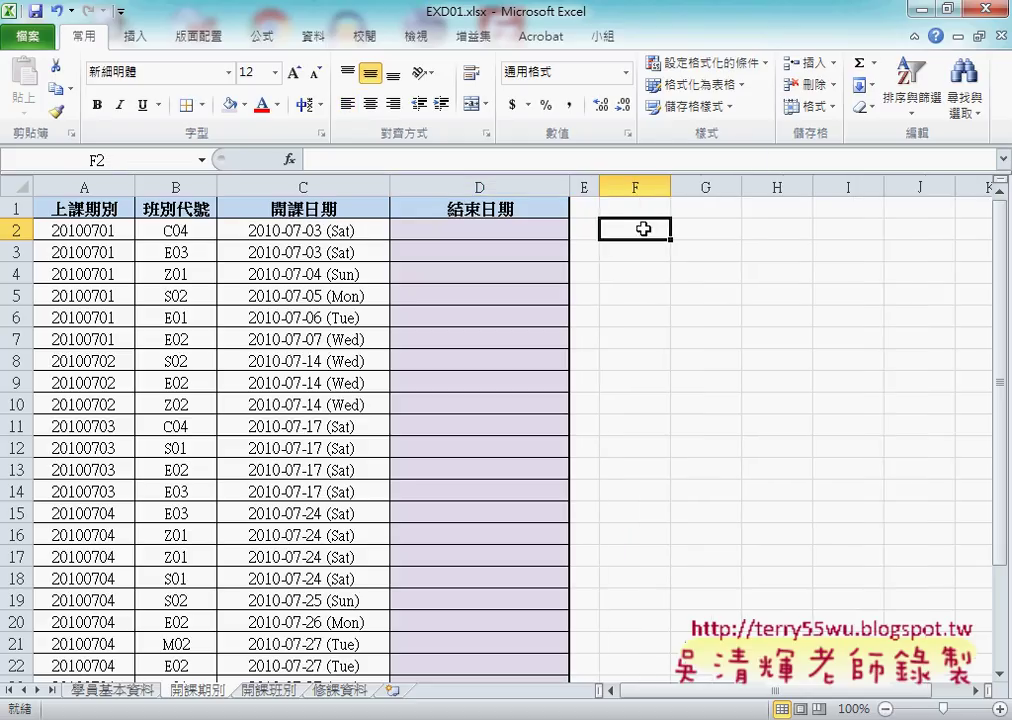
pyautogui.moveTo(670, 187); pyautogui.dragTo(718, 187)
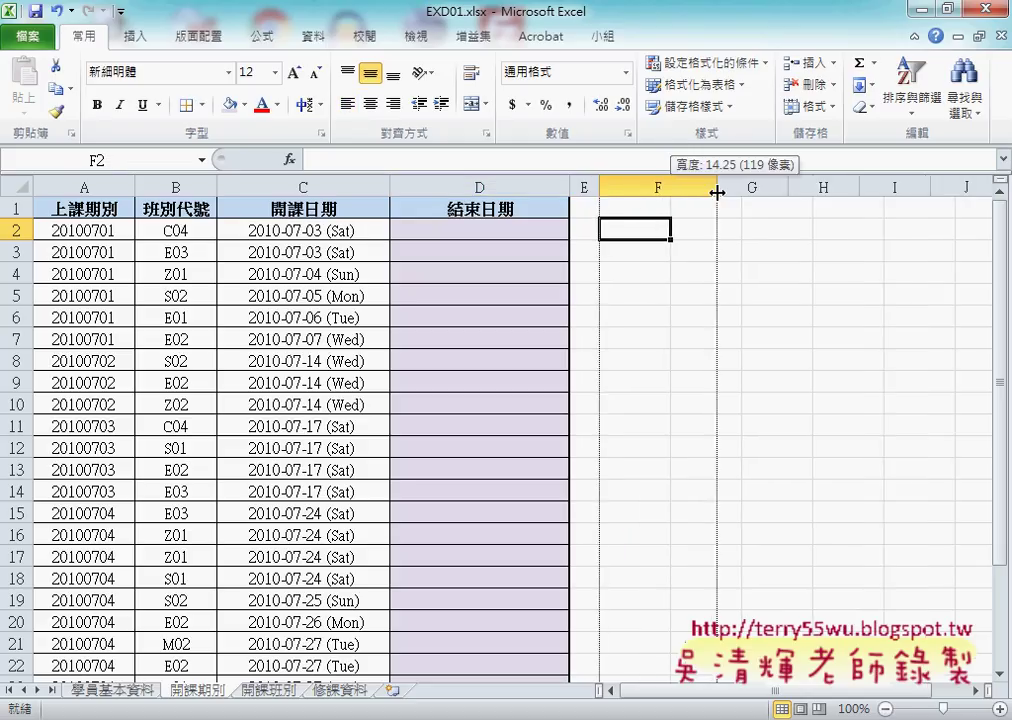
# Review the class codes in column A and course hours in column C on 開課班別, then select F2
pyautogui.click(180, 234)
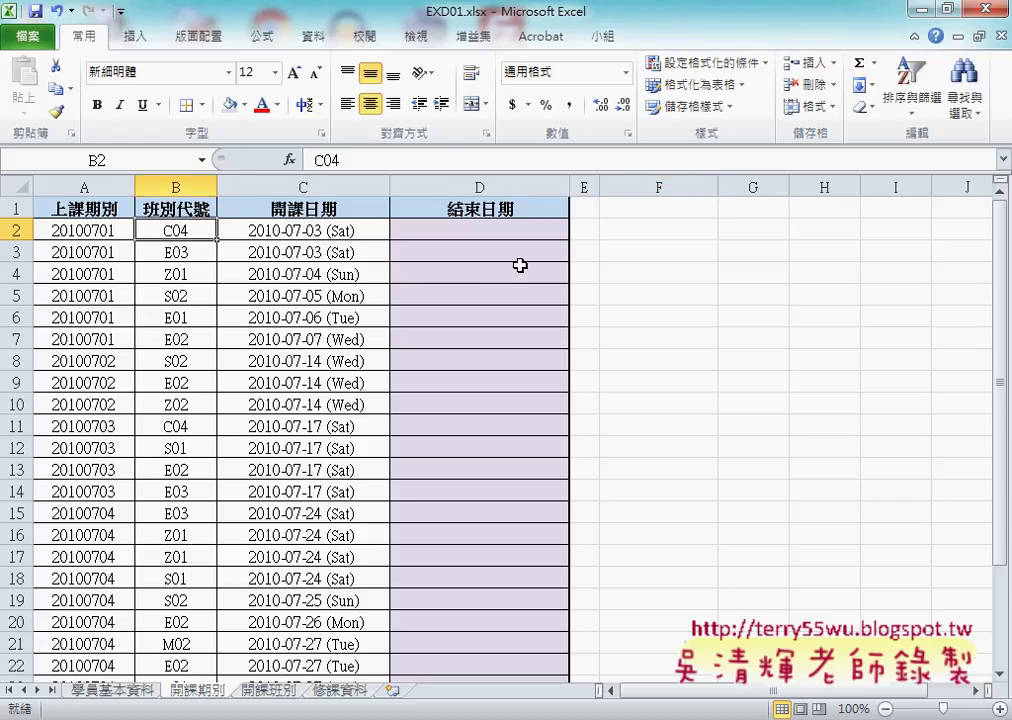
pyautogui.click(272, 690)
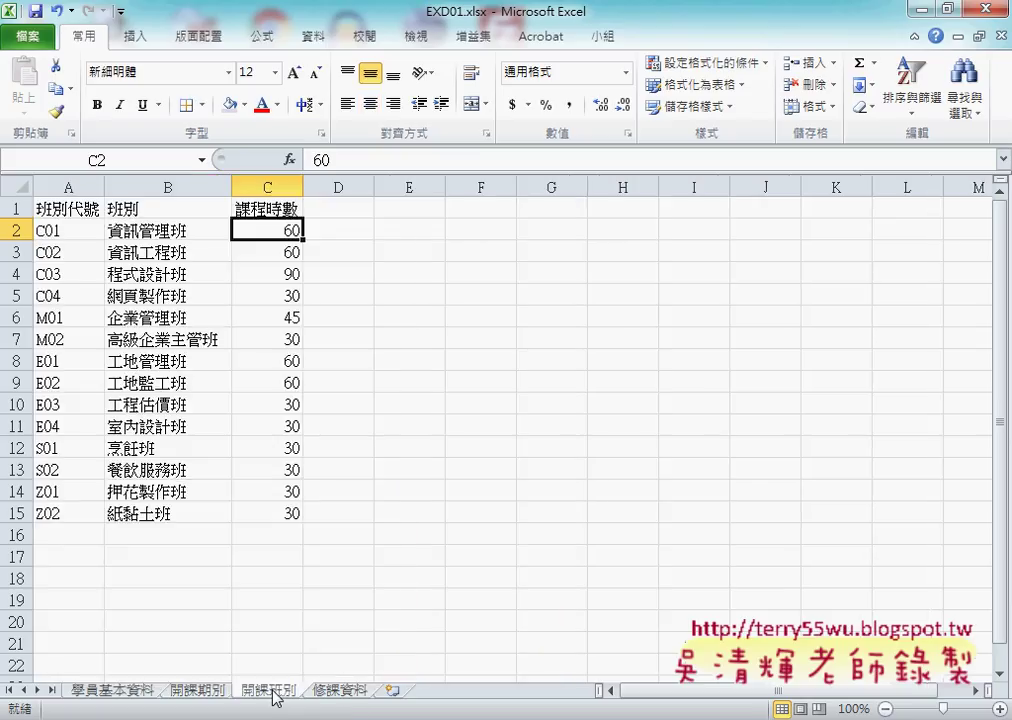
pyautogui.click(61, 231)
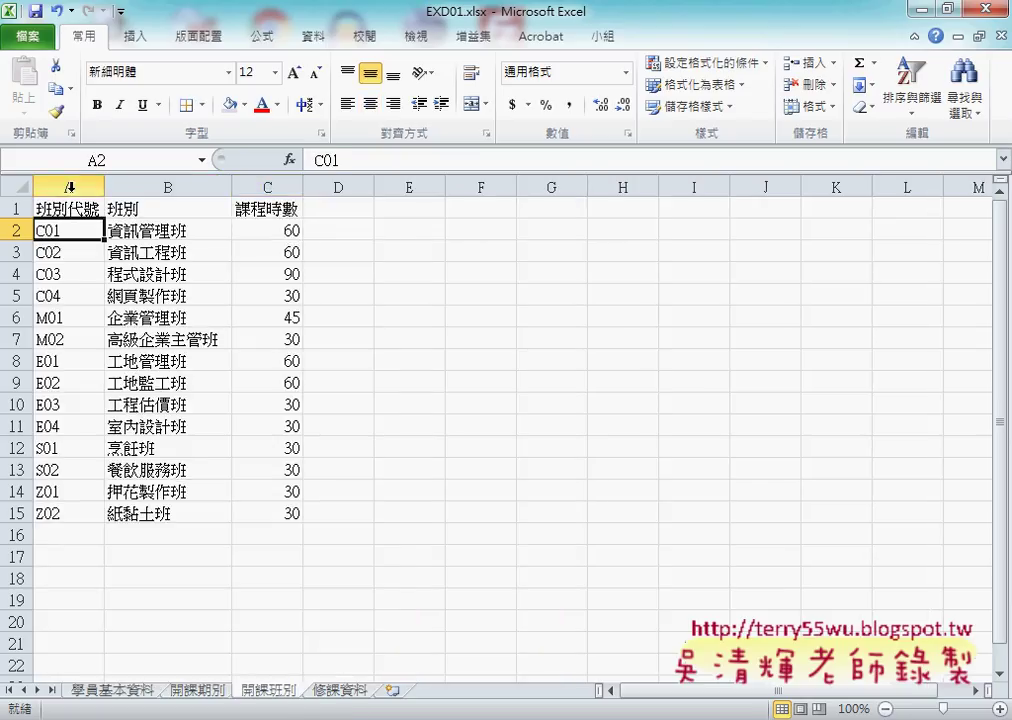
pyautogui.click(70, 186)
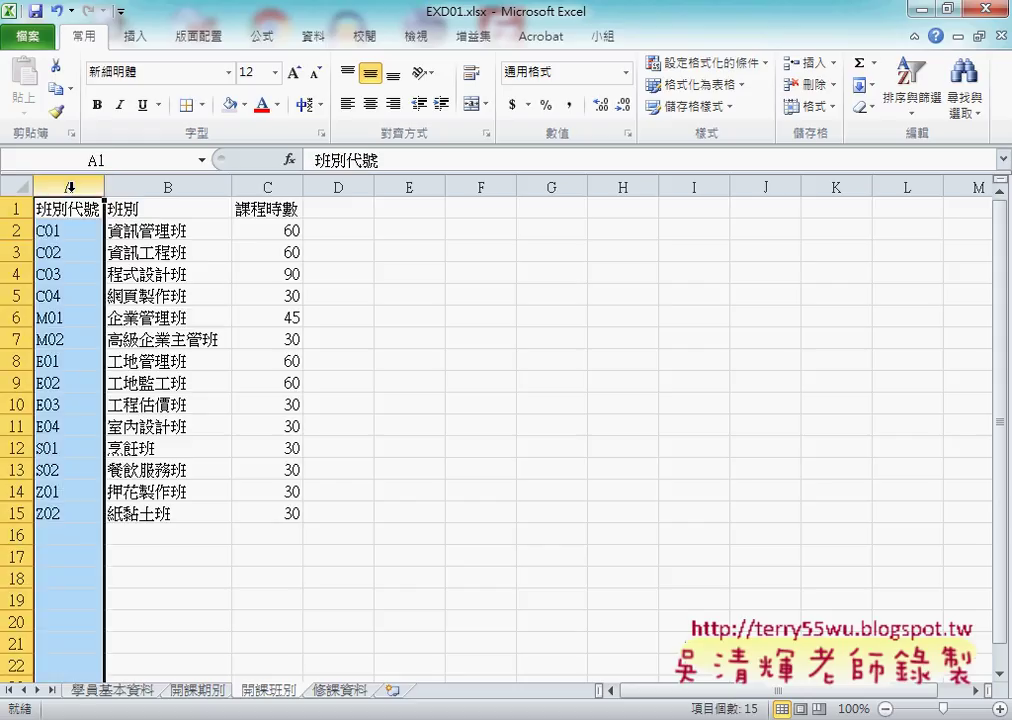
pyautogui.click(290, 186)
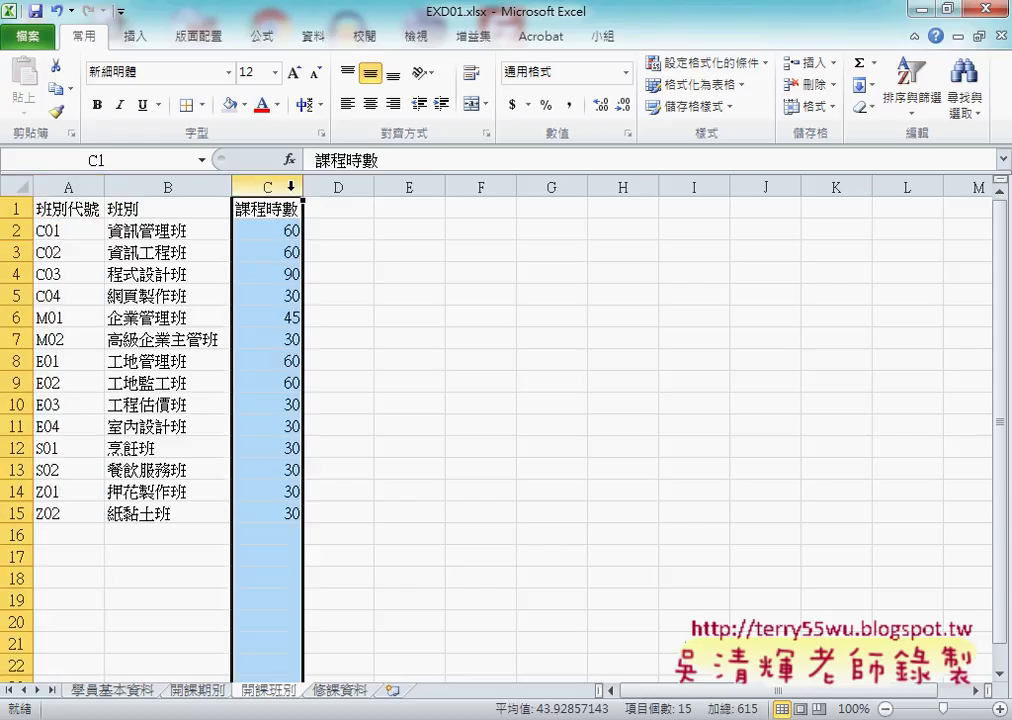
pyautogui.click(198, 690)
pyautogui.click(622, 236)
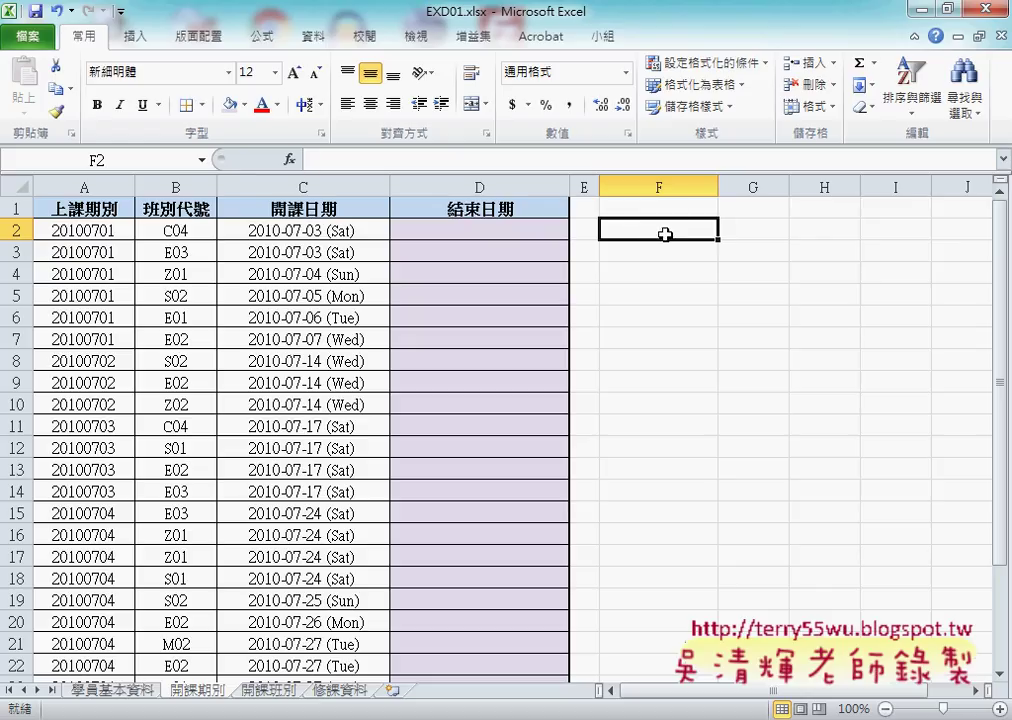
# Insert VLOOKUP into F2 from the 檢視與參照 function category
pyautogui.click(293, 162)
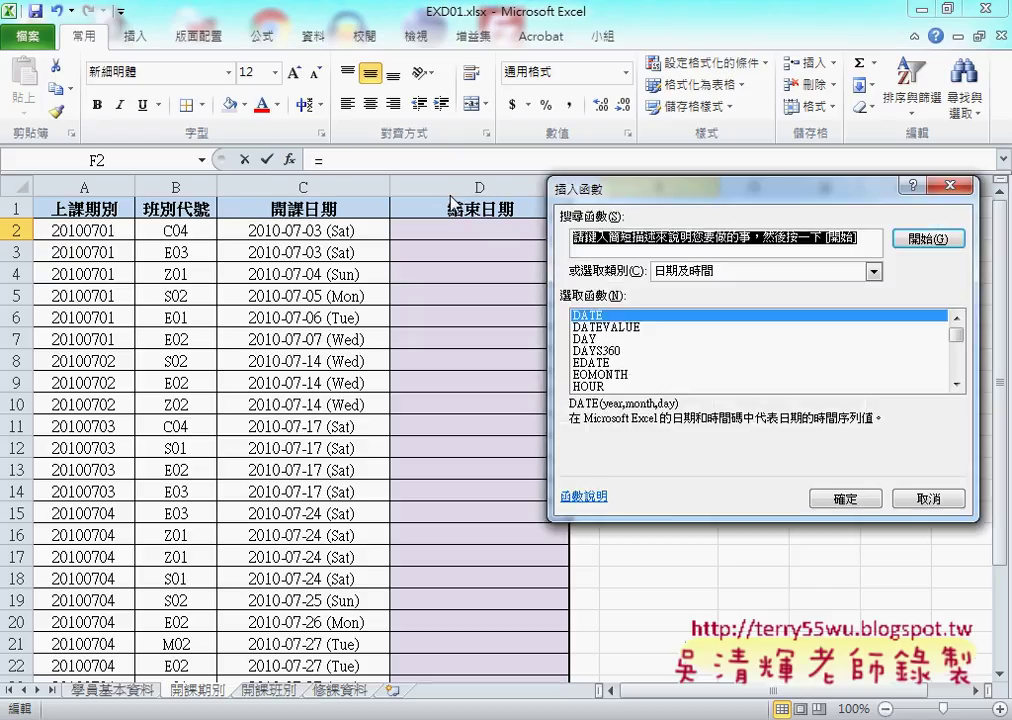
pyautogui.moveTo(609, 190); pyautogui.dragTo(438, 196)
pyautogui.click(553, 276)
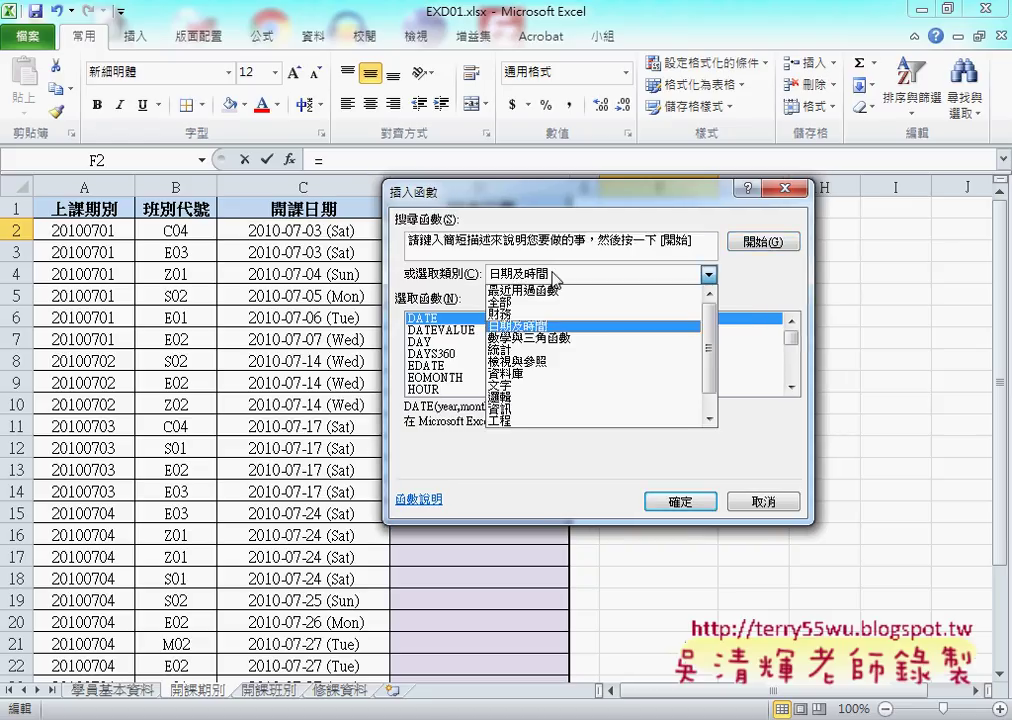
pyautogui.click(553, 361)
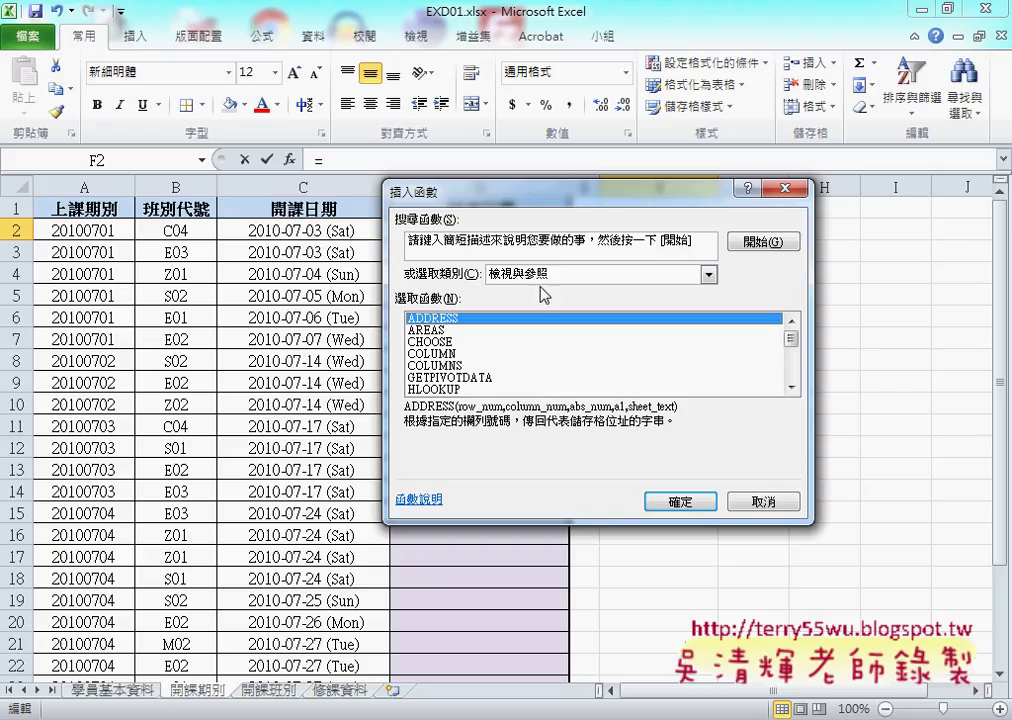
pyautogui.moveTo(790, 339); pyautogui.dragTo(793, 383)
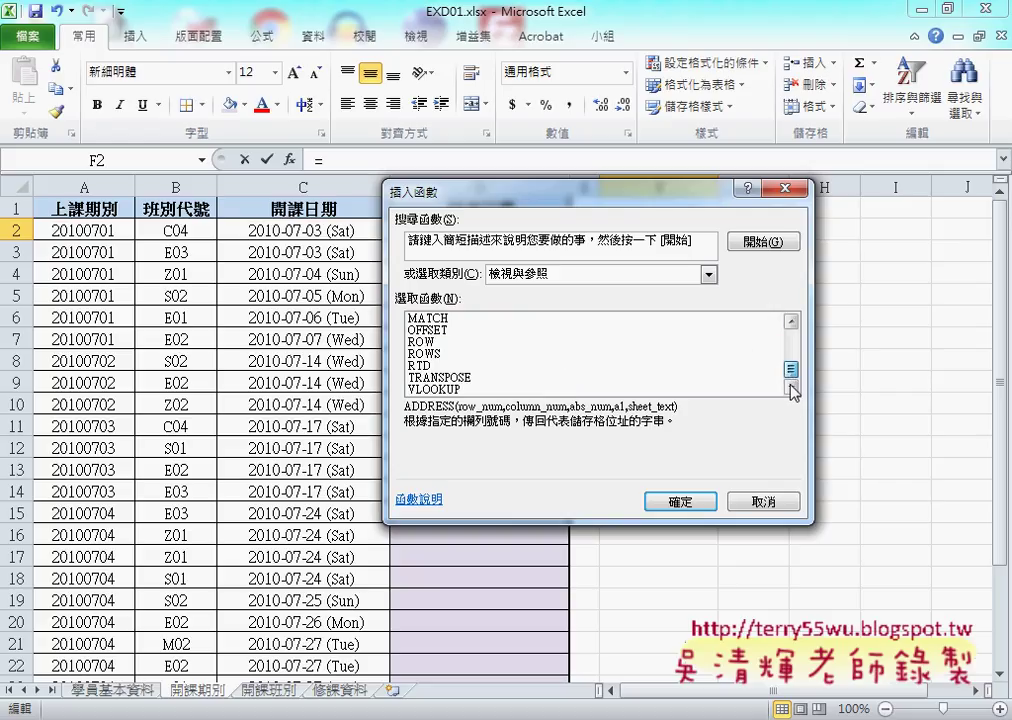
pyautogui.click(433, 389)
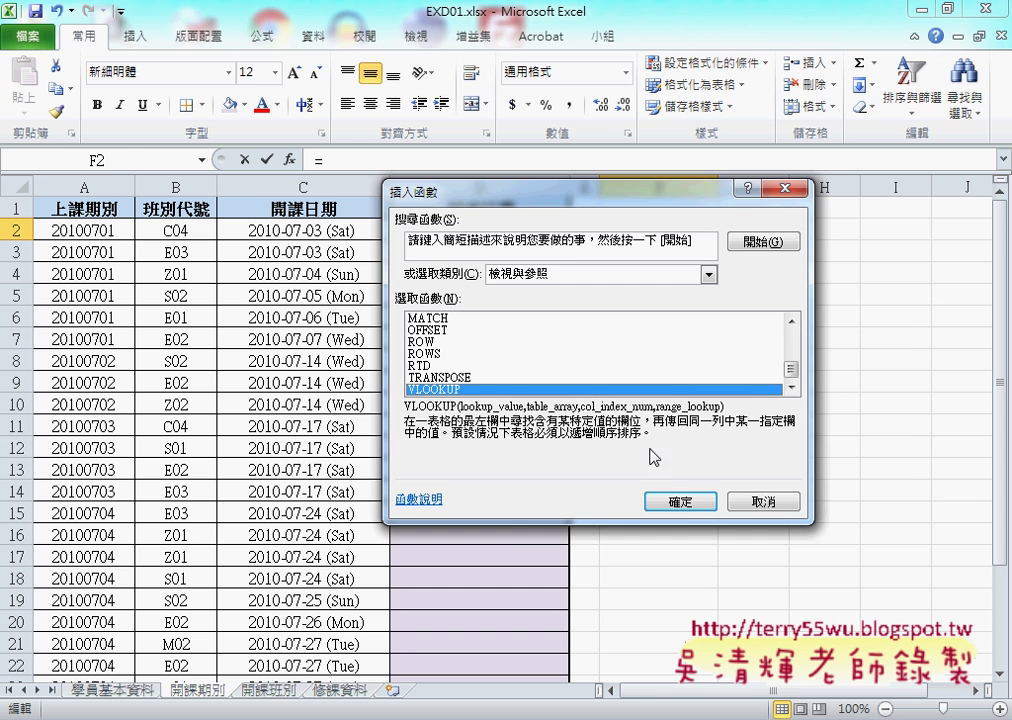
pyautogui.click(700, 503)
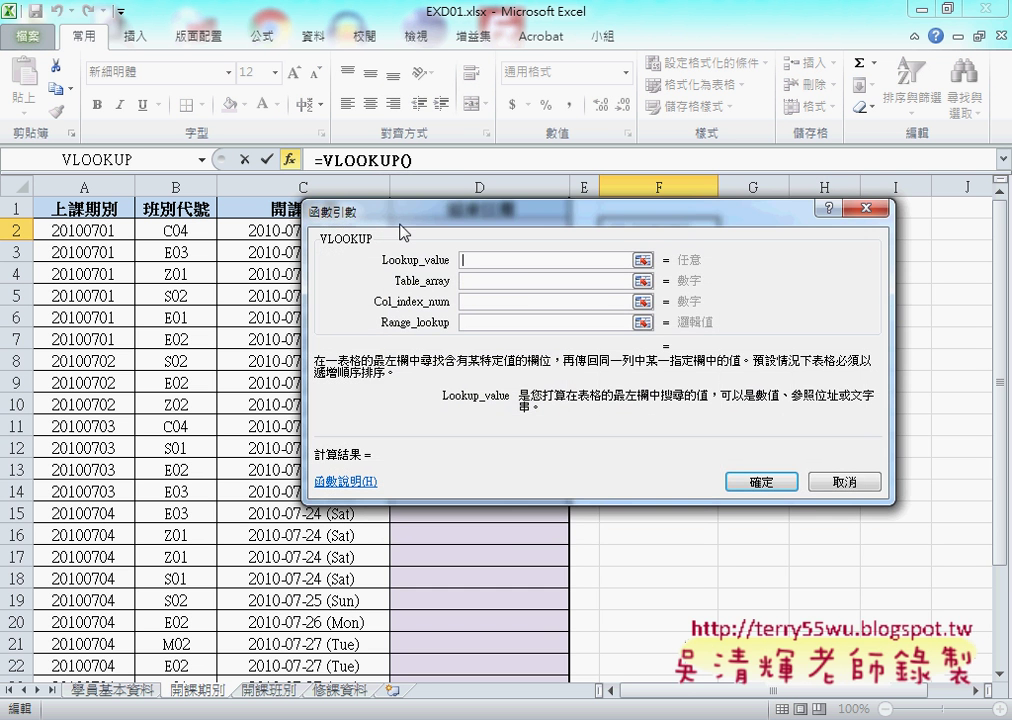
# Set VLOOKUP's Lookup_value to B2 and begin the Table_array on the 開課班別 sheet
pyautogui.moveTo(402, 230); pyautogui.dragTo(576, 314)
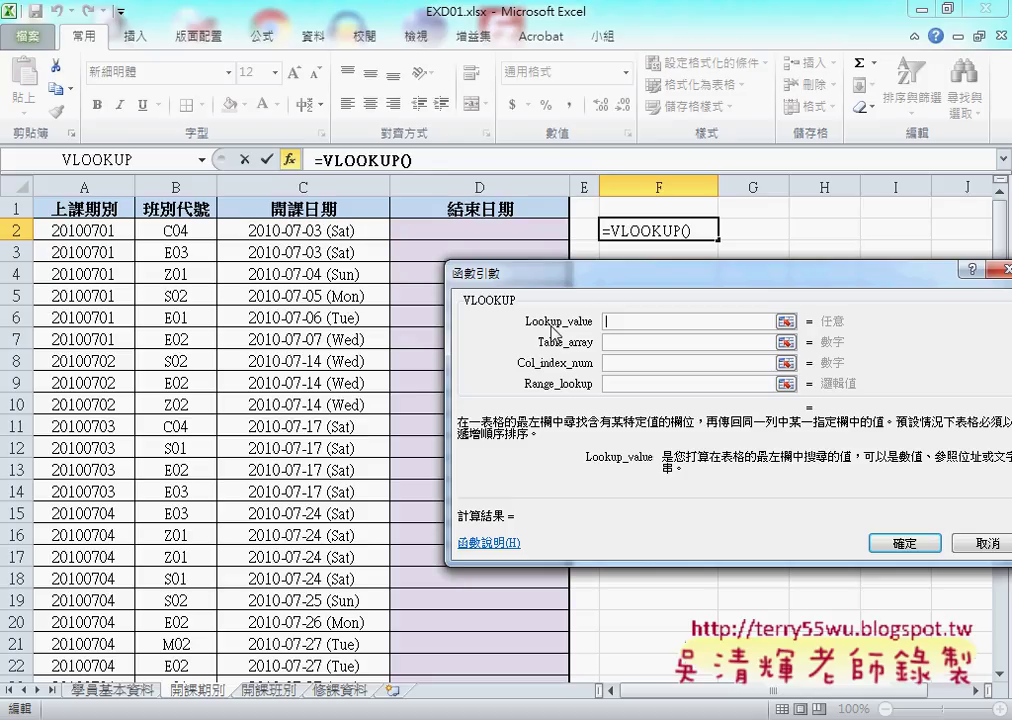
pyautogui.click(177, 231)
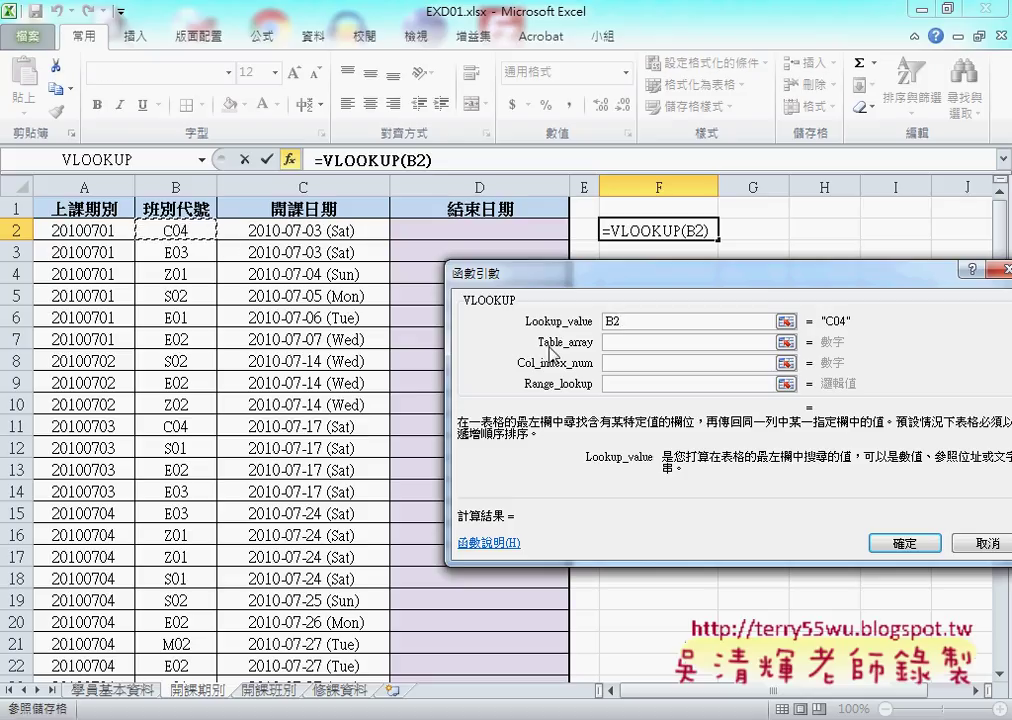
pyautogui.click(628, 342)
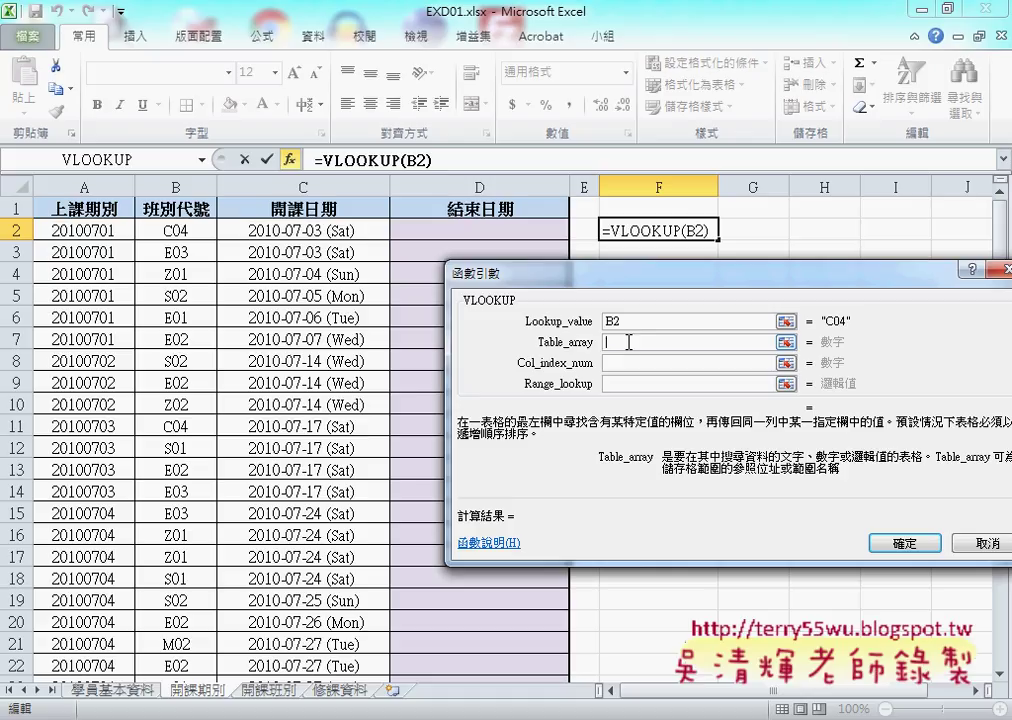
pyautogui.click(270, 690)
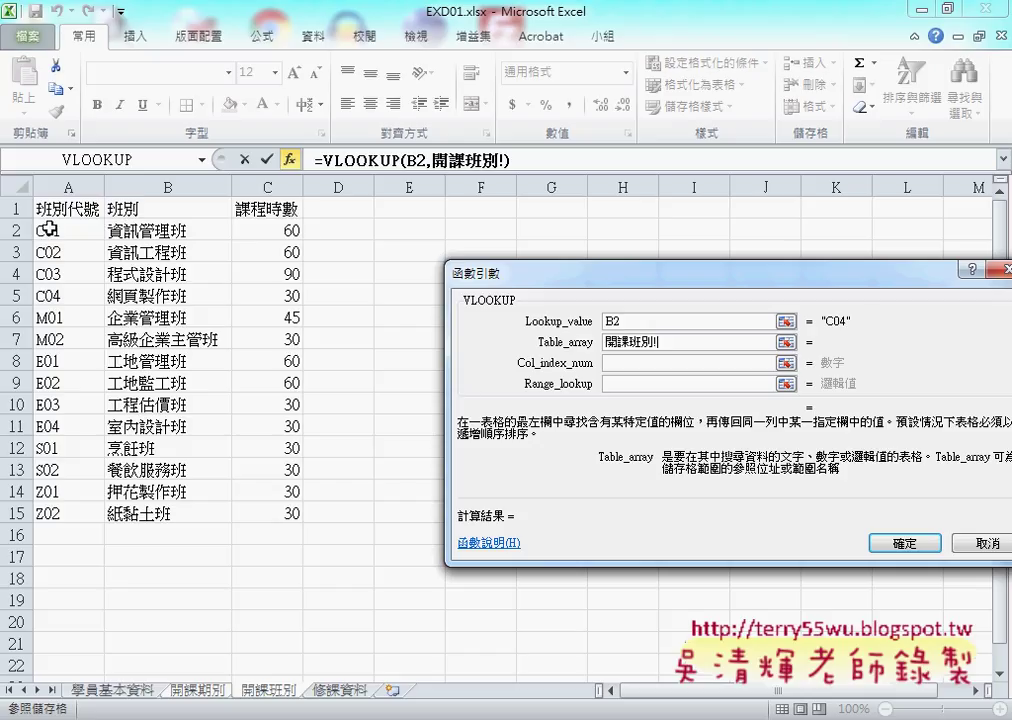
# Select 開課班別!A2:C15 as the VLOOKUP Table_array
pyautogui.moveTo(45, 230)
pyautogui.mouseDown()
pyautogui.moveTo(252, 418)
pyautogui.moveTo(277, 520)
pyautogui.mouseUp()
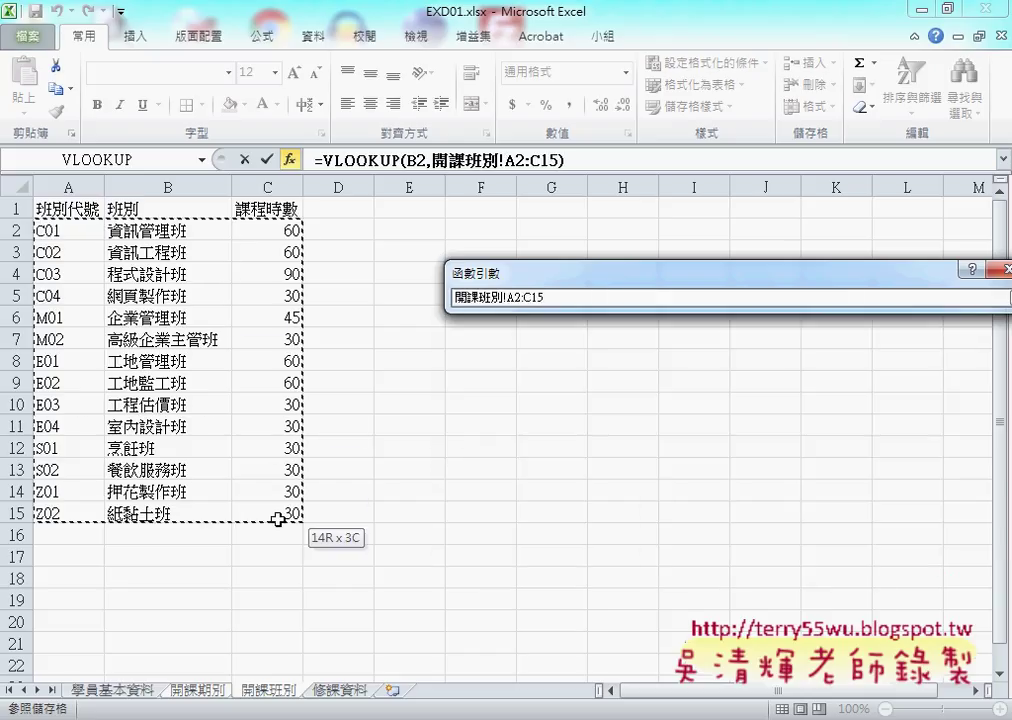
pyautogui.moveTo(277, 520); pyautogui.dragTo(277, 520)
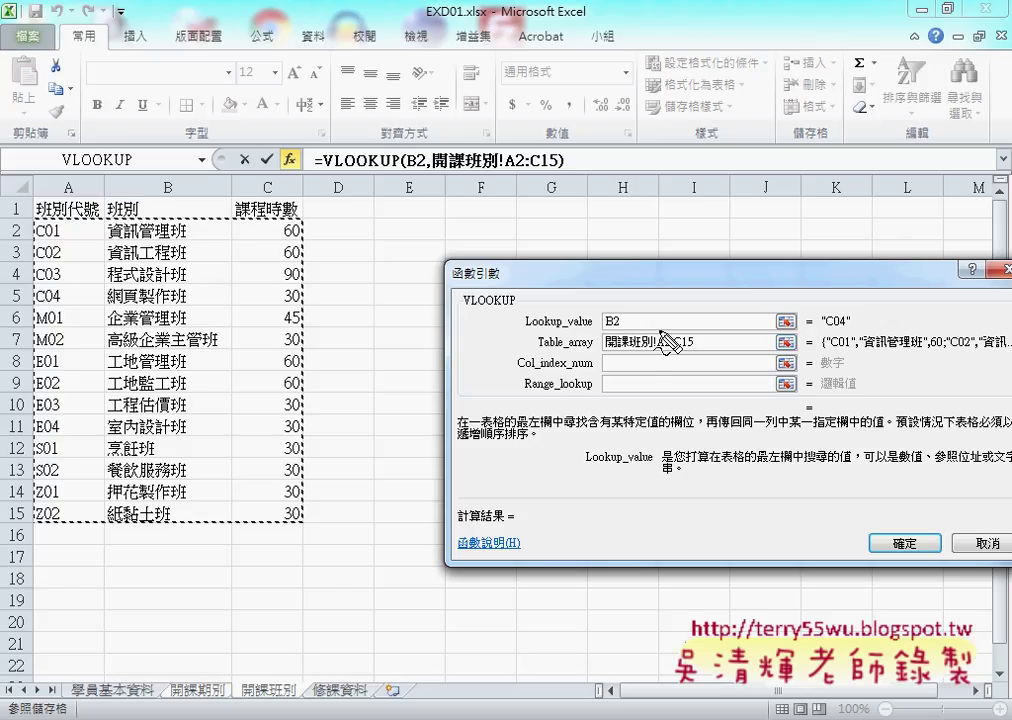
pyautogui.moveTo(822, 327); pyautogui.dragTo(850, 327)
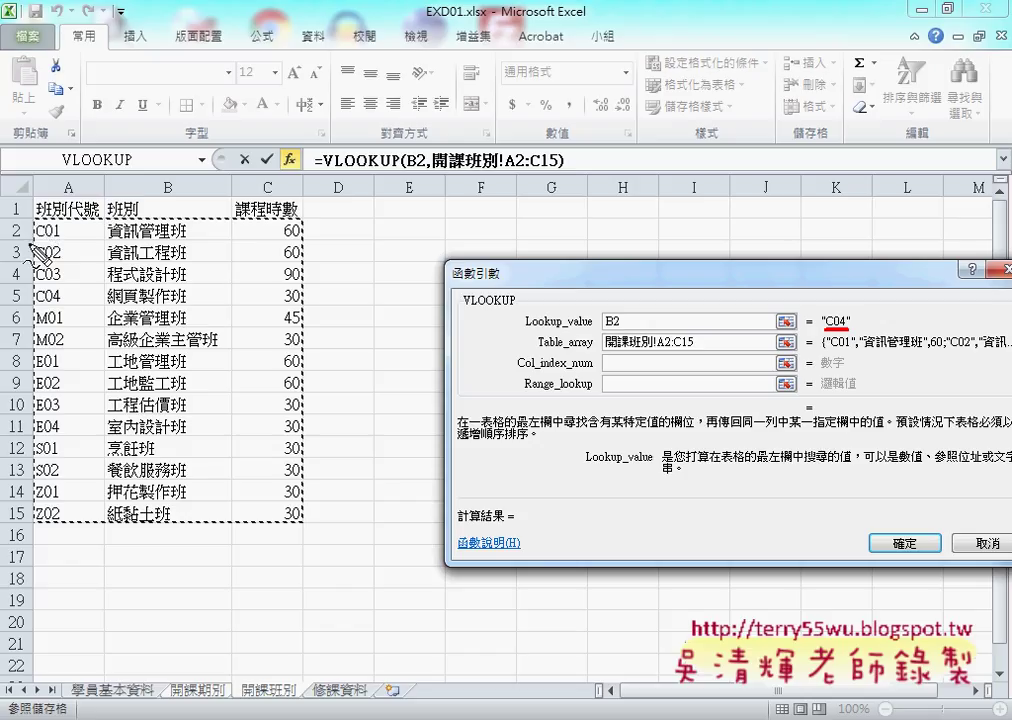
pyautogui.moveTo(35, 305); pyautogui.dragTo(63, 305)
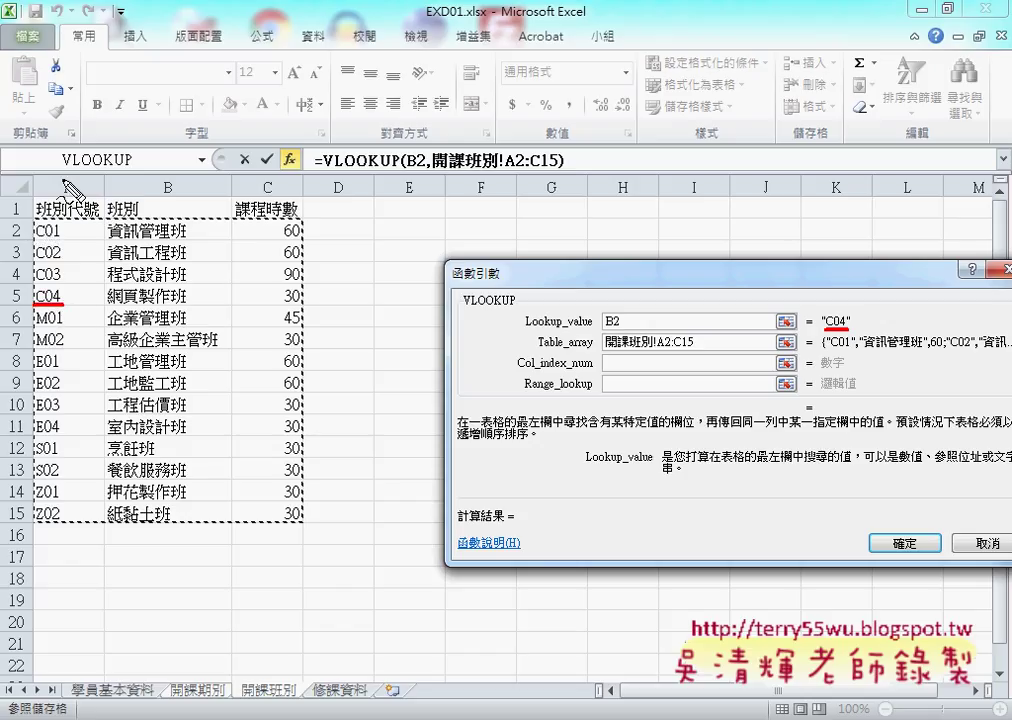
pyautogui.moveTo(67, 173); pyautogui.dragTo(68, 196)
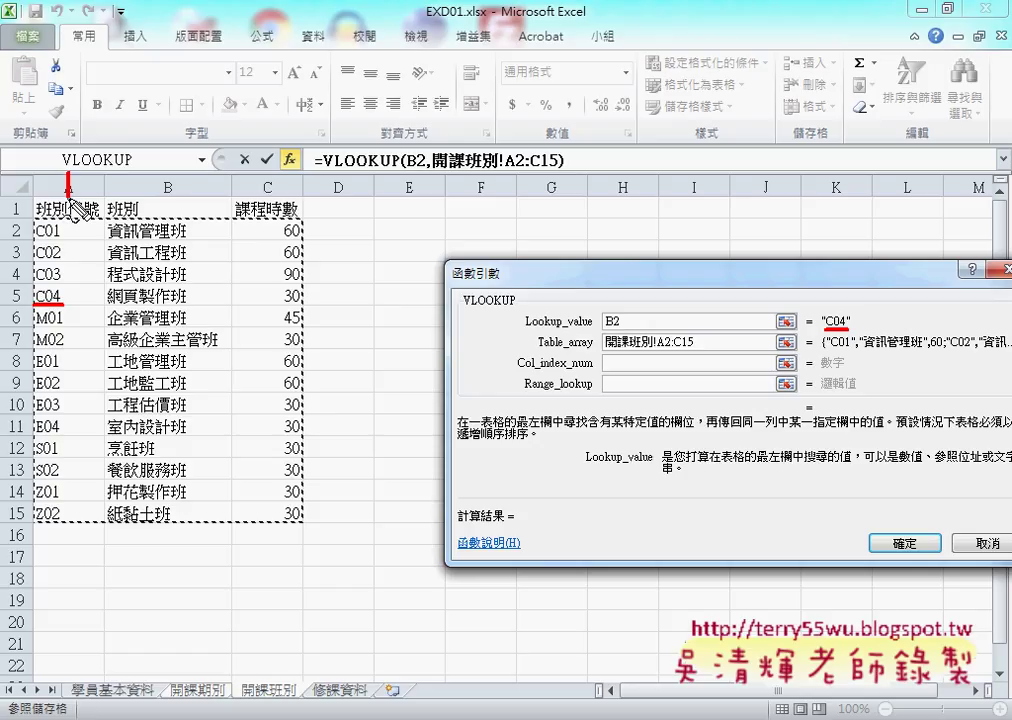
pyautogui.moveTo(605, 371); pyautogui.dragTo(626, 371)
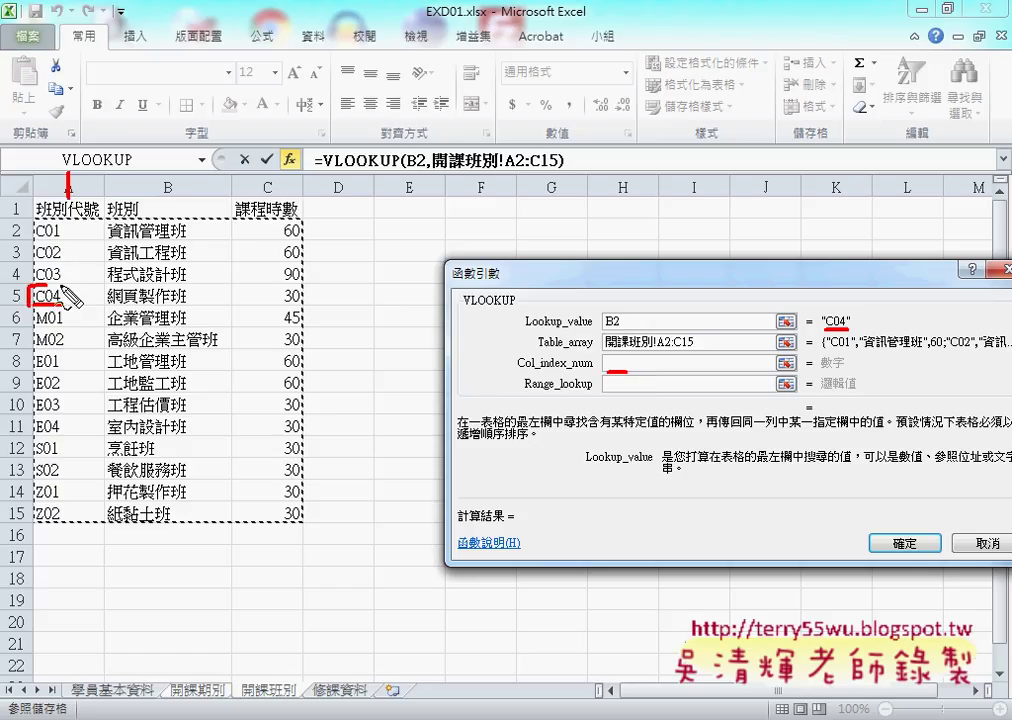
pyautogui.moveTo(28, 284); pyautogui.dragTo(66, 306)
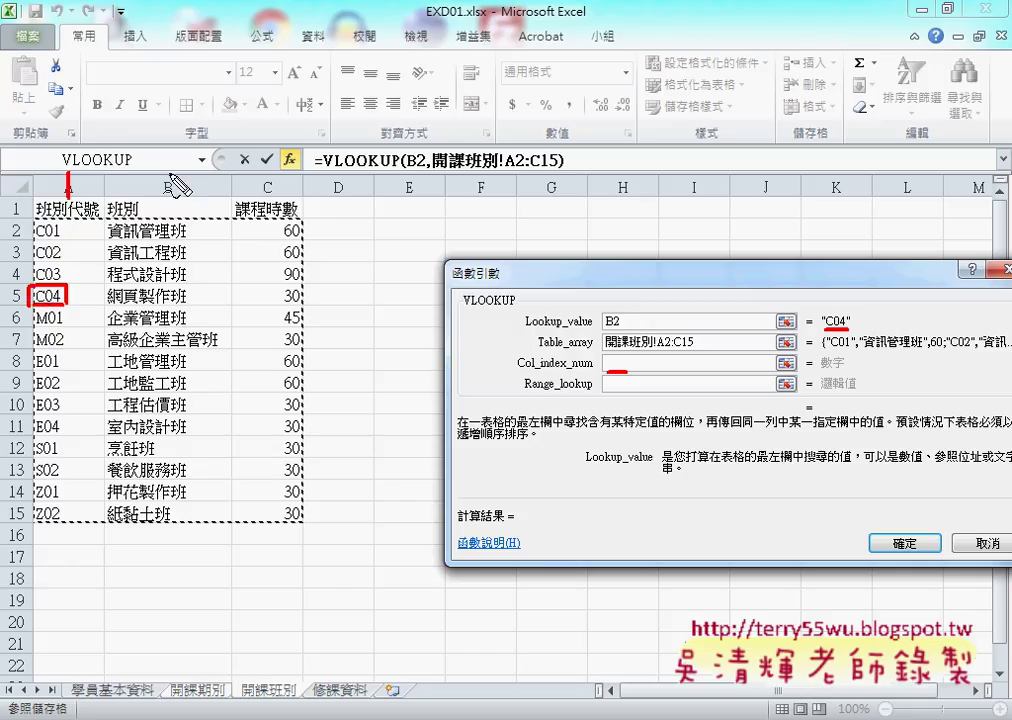
pyautogui.moveTo(167, 177); pyautogui.dragTo(191, 189)
pyautogui.moveTo(250, 160)
pyautogui.mouseDown()
pyautogui.moveTo(280, 170)
pyautogui.moveTo(260, 192)
pyautogui.mouseUp()
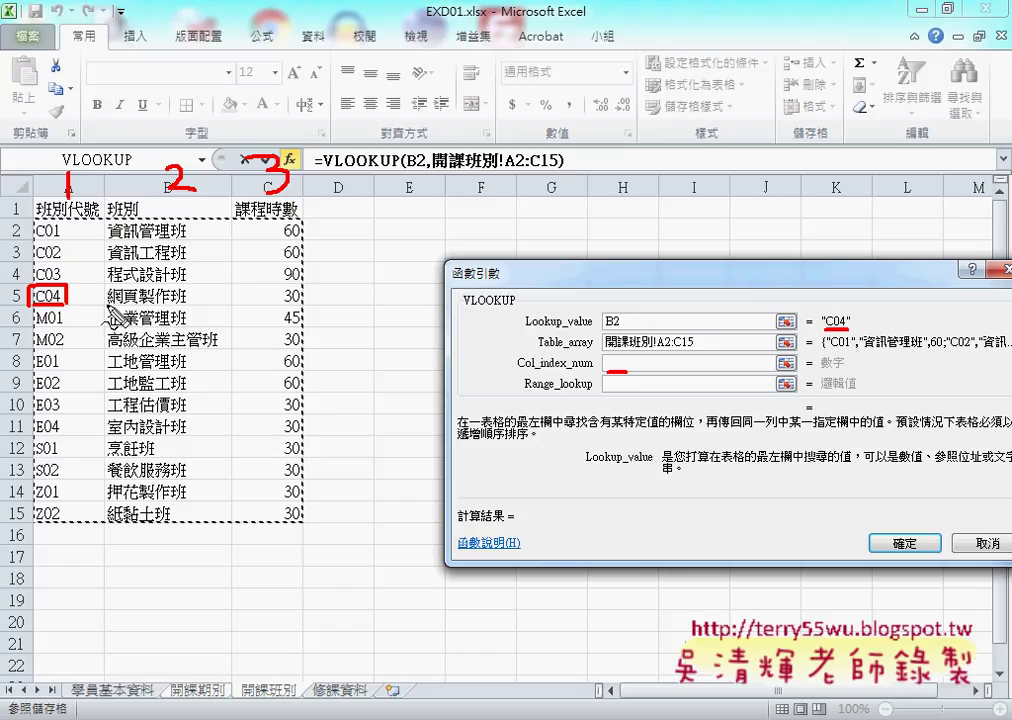
pyautogui.moveTo(292, 290)
pyautogui.mouseDown()
pyautogui.moveTo(284, 300)
pyautogui.moveTo(298, 307)
pyautogui.mouseUp()
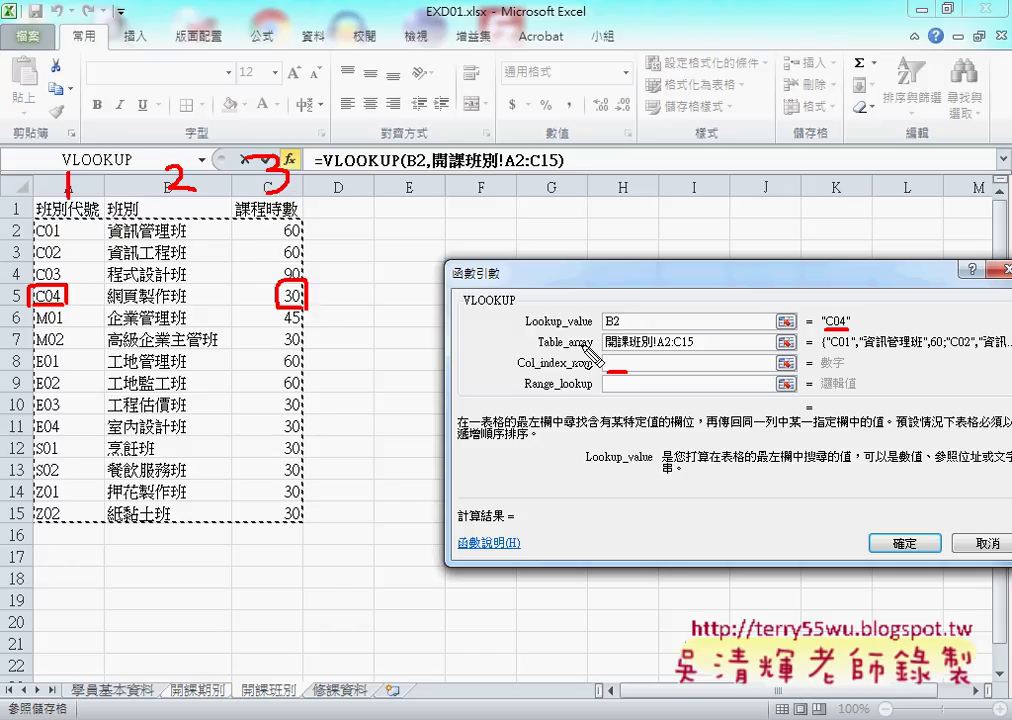
pyautogui.moveTo(616, 369); pyautogui.dragTo(624, 380)
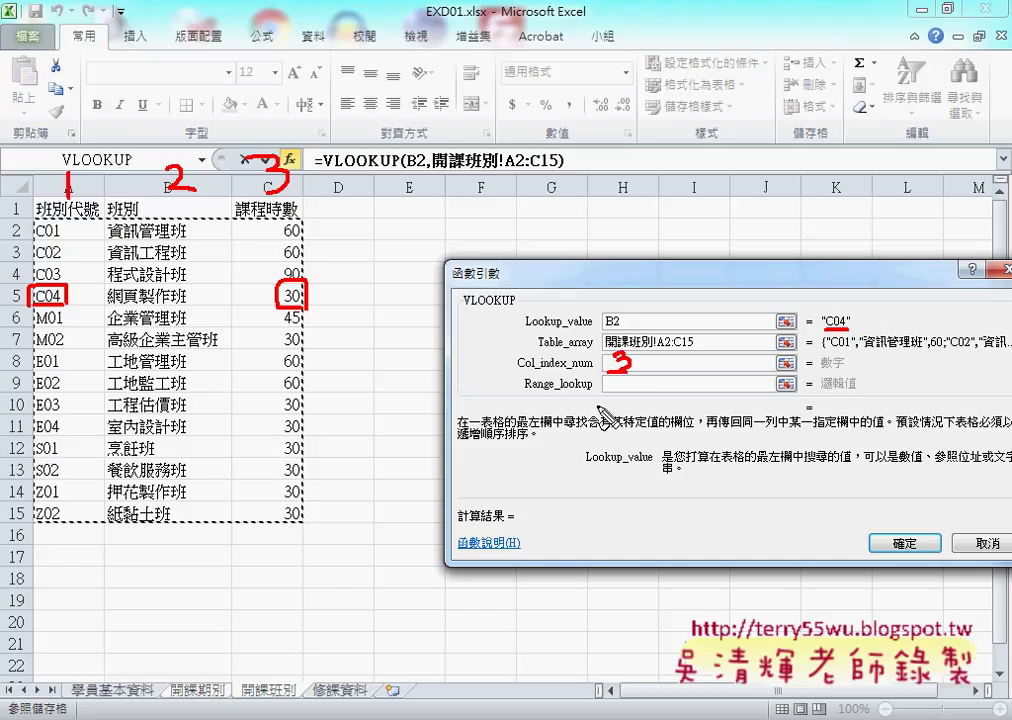
pyautogui.moveTo(522, 398); pyautogui.dragTo(593, 395)
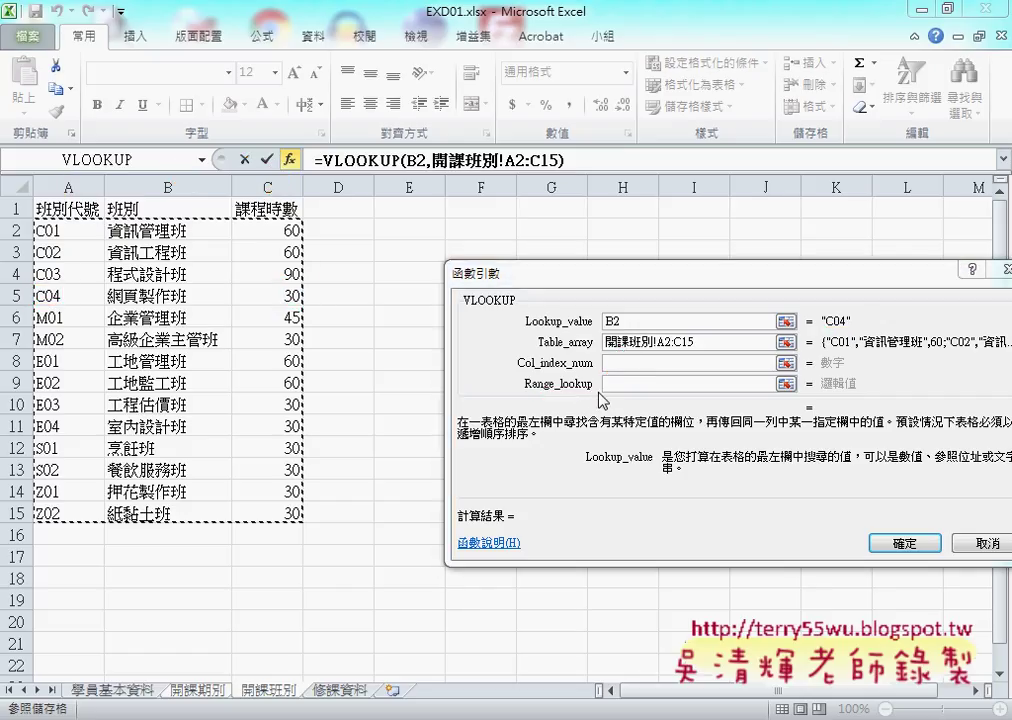
# Enter 3 for Col_index_num and 1 for Range_lookup, then confirm so F2 shows 30
pyautogui.click(619, 363)
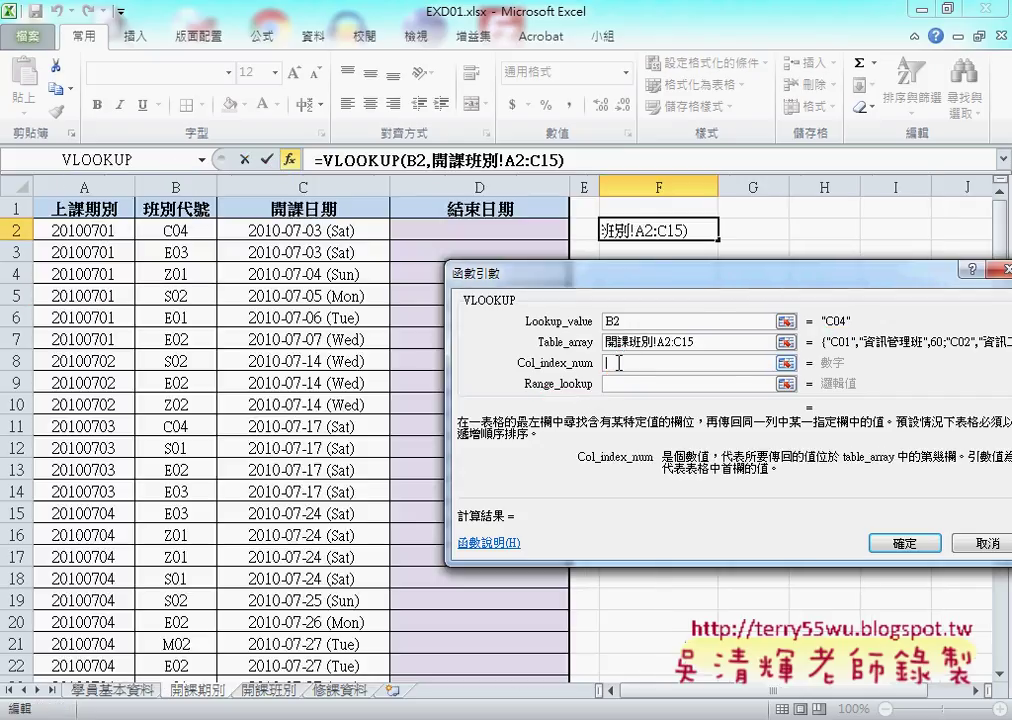
pyautogui.write('3')
pyautogui.click(612, 383)
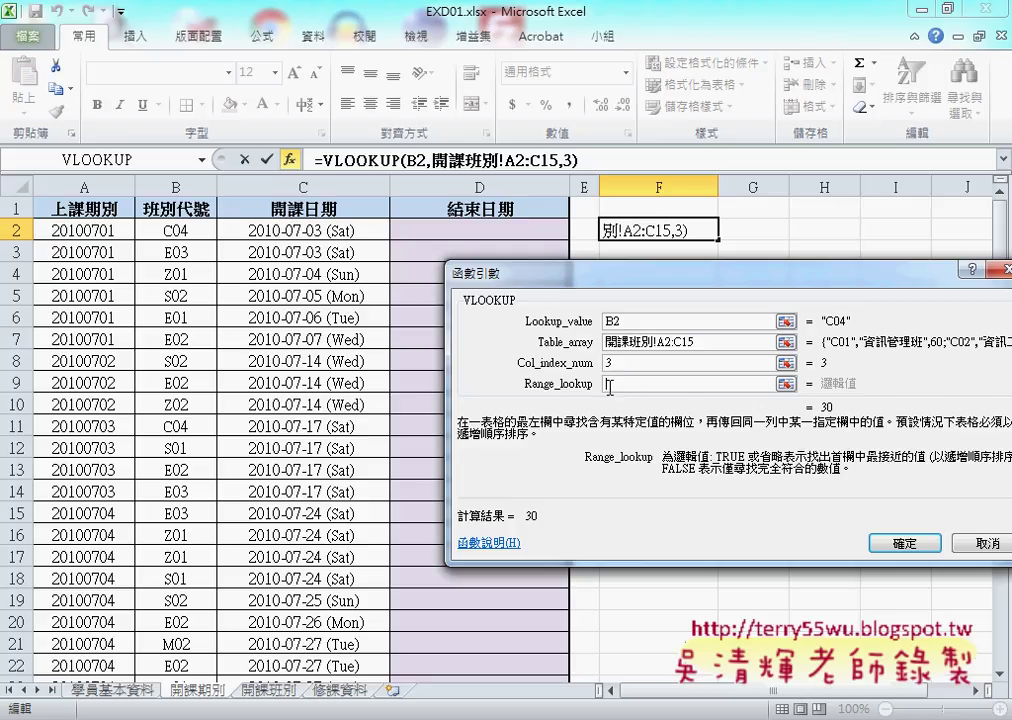
pyautogui.write('0')
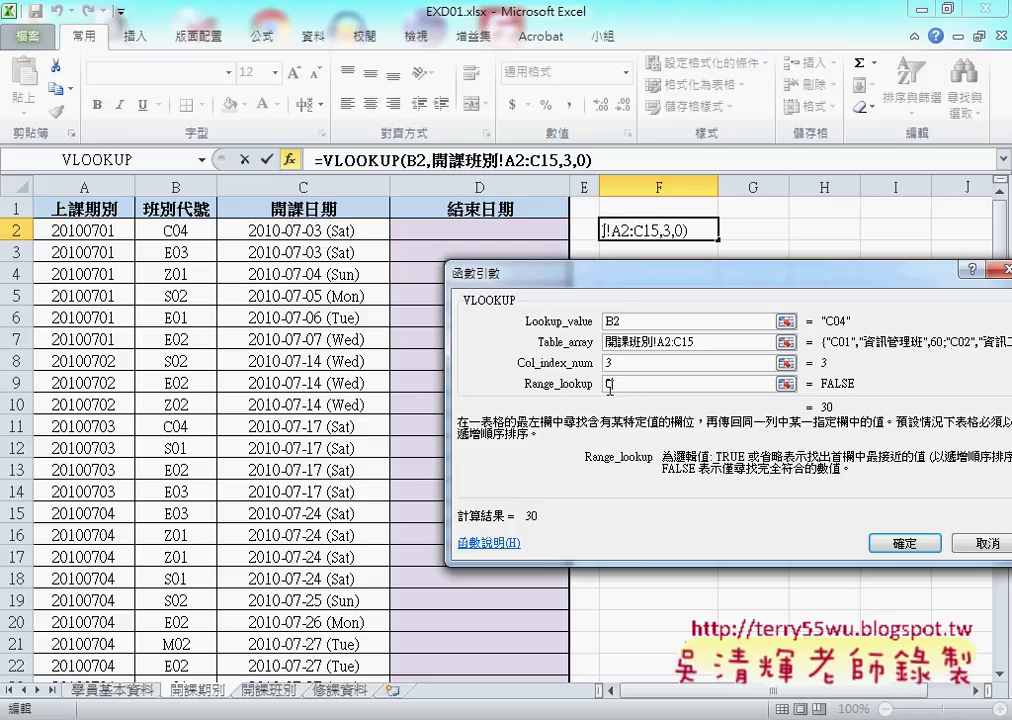
pyautogui.press('BackSpace')
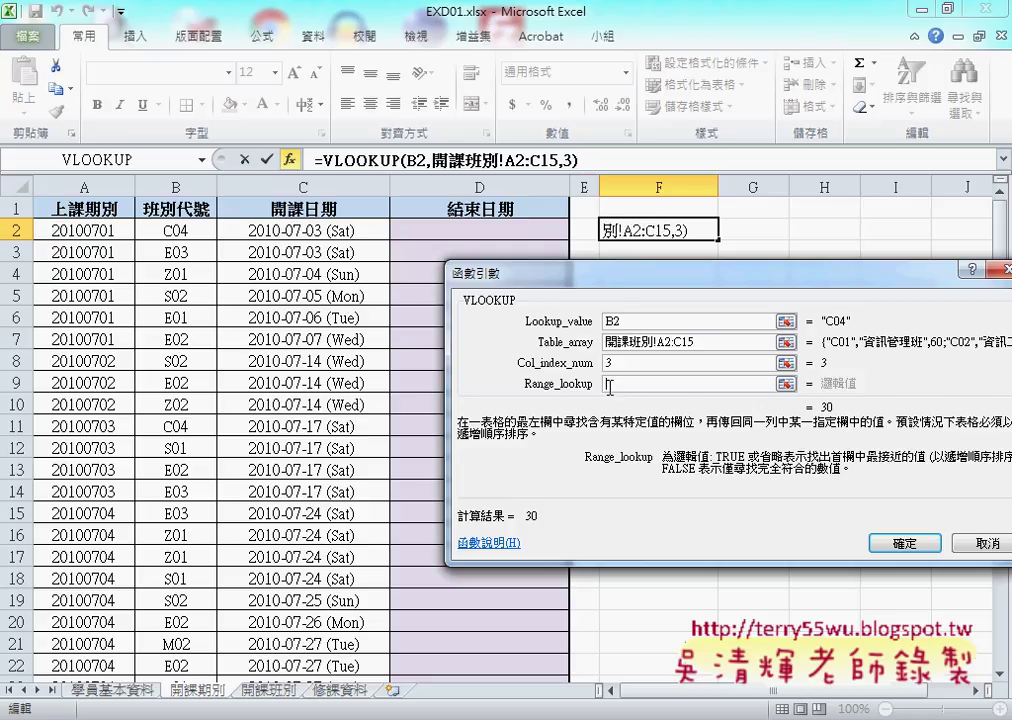
pyautogui.write('1')
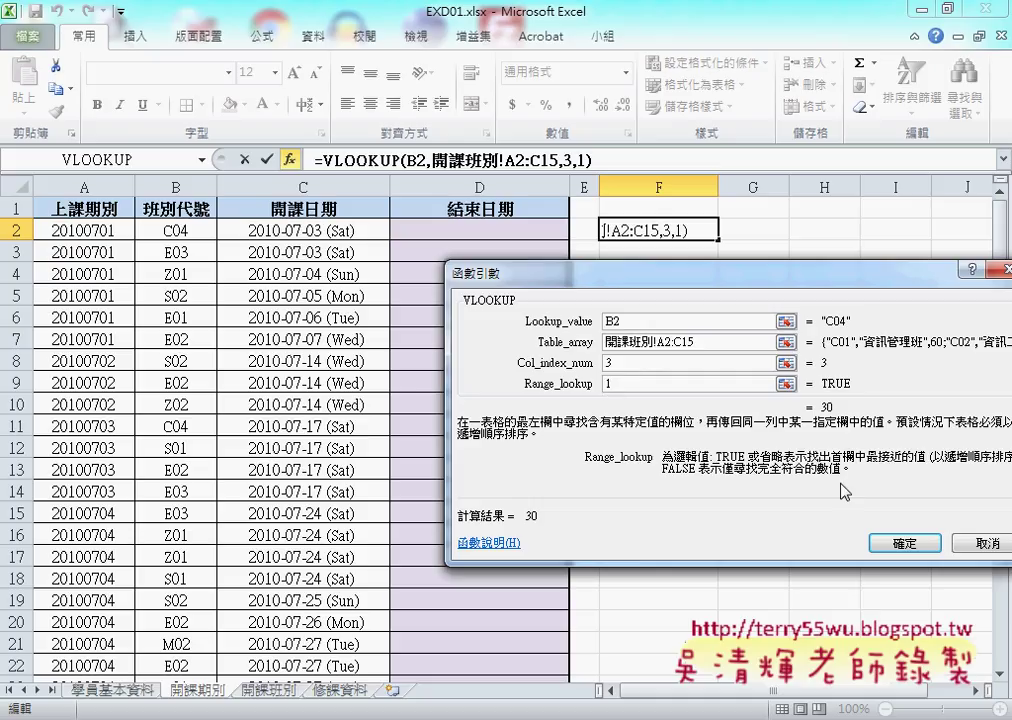
pyautogui.click(898, 543)
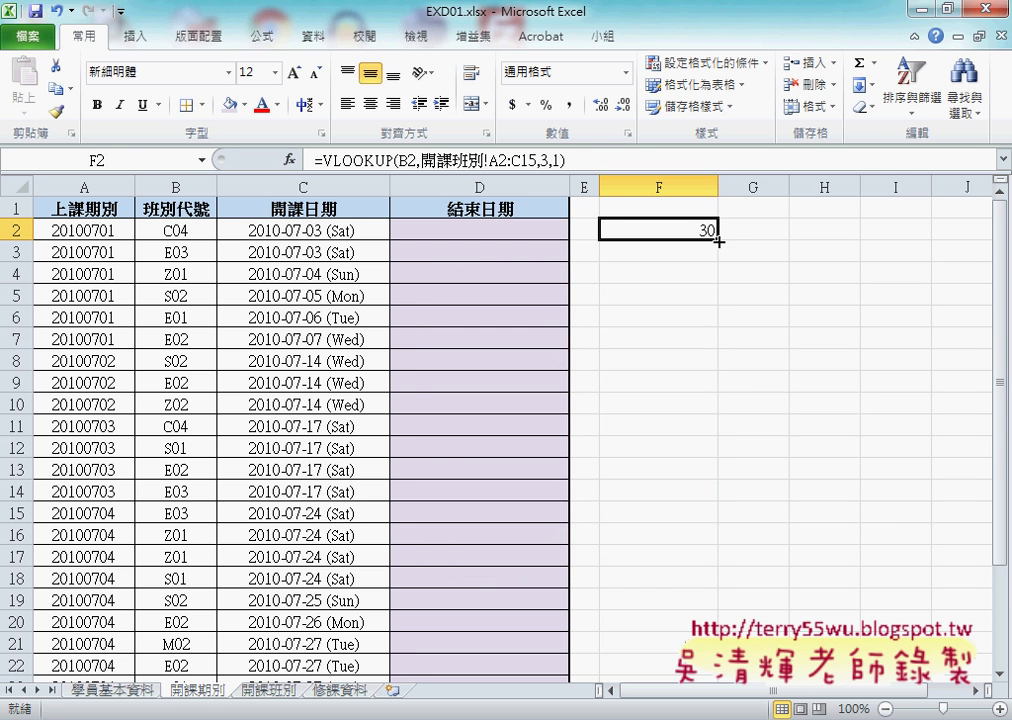
# Fill F2's lookup down to F28 and inspect F11's #N/A caused by the shifted range A11:C24
pyautogui.moveTo(718, 241)
pyautogui.mouseDown()
pyautogui.moveTo(702, 708)
pyautogui.moveTo(705, 614)
pyautogui.mouseUp()
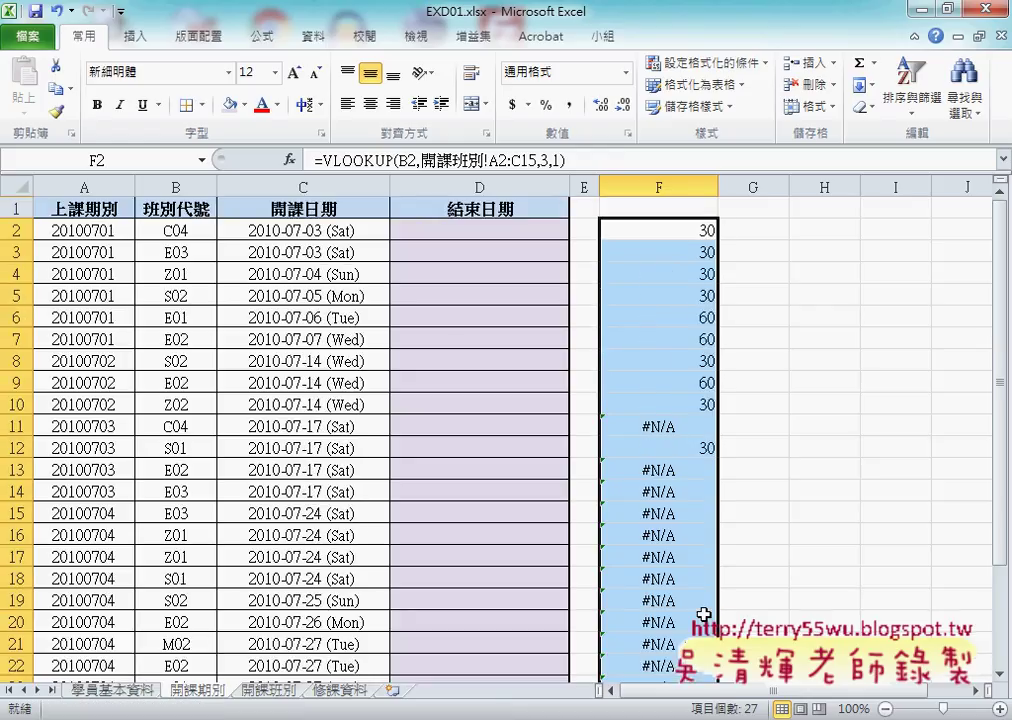
pyautogui.click(680, 233)
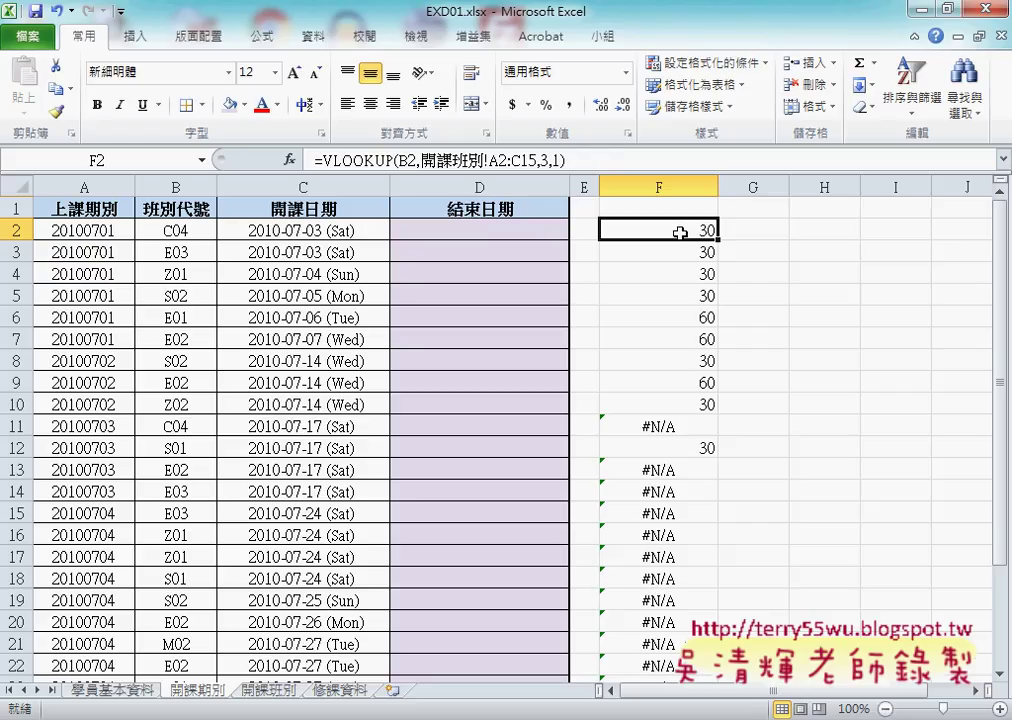
pyautogui.click(687, 428)
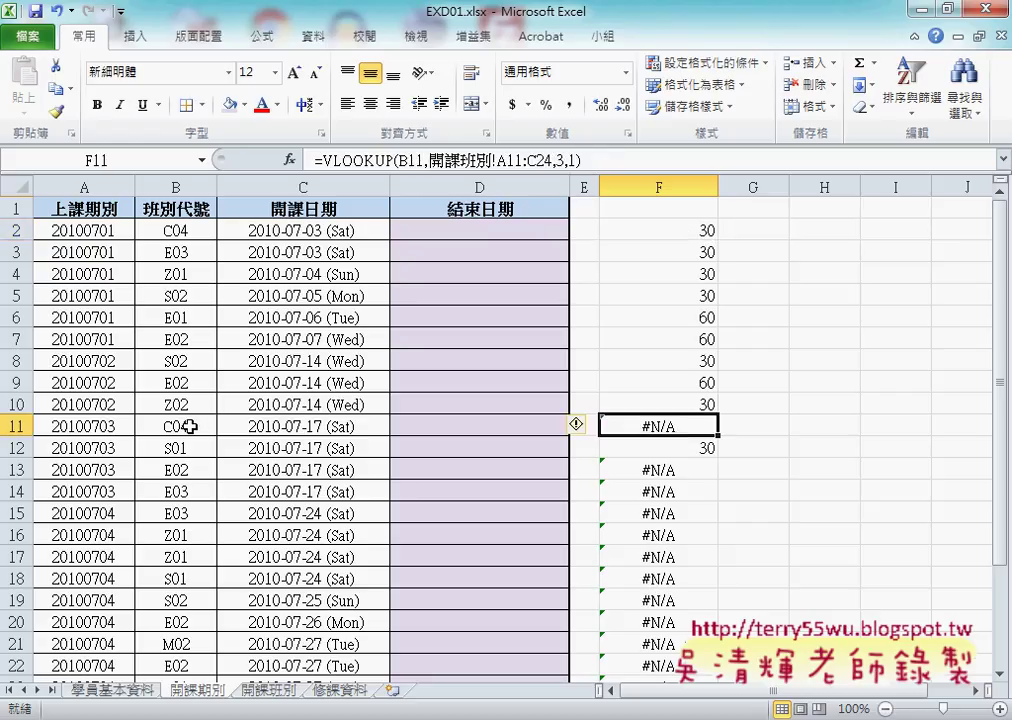
pyautogui.click(690, 232)
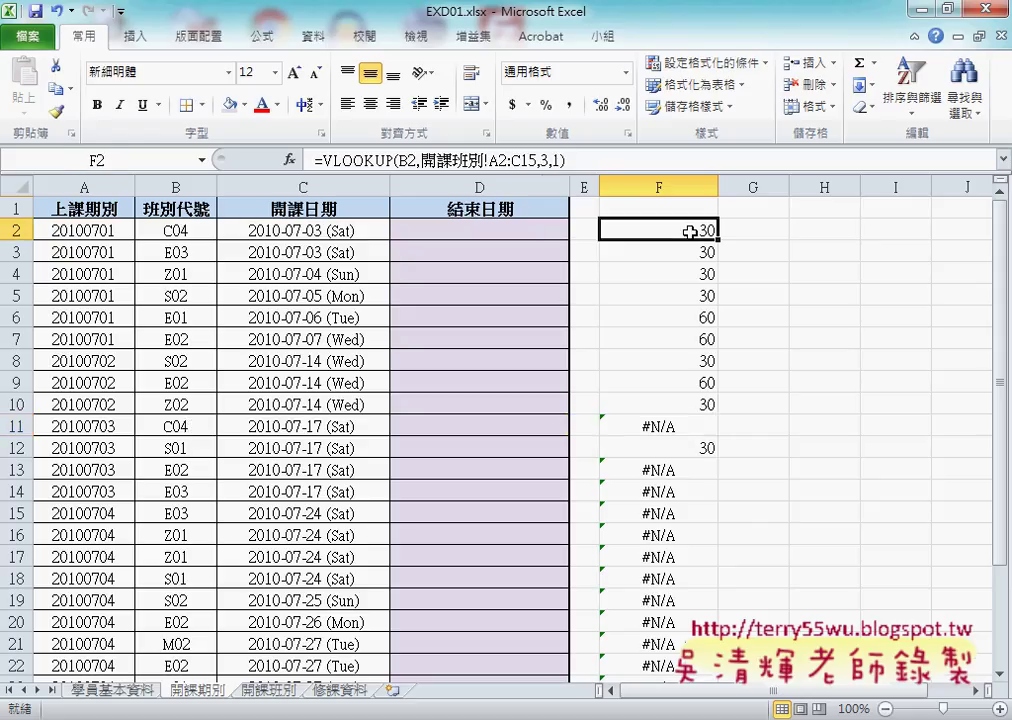
# Change F2's Table_array to the row-locked 開課班別!A$2:C$15 and confirm the formula
pyautogui.click(357, 161)
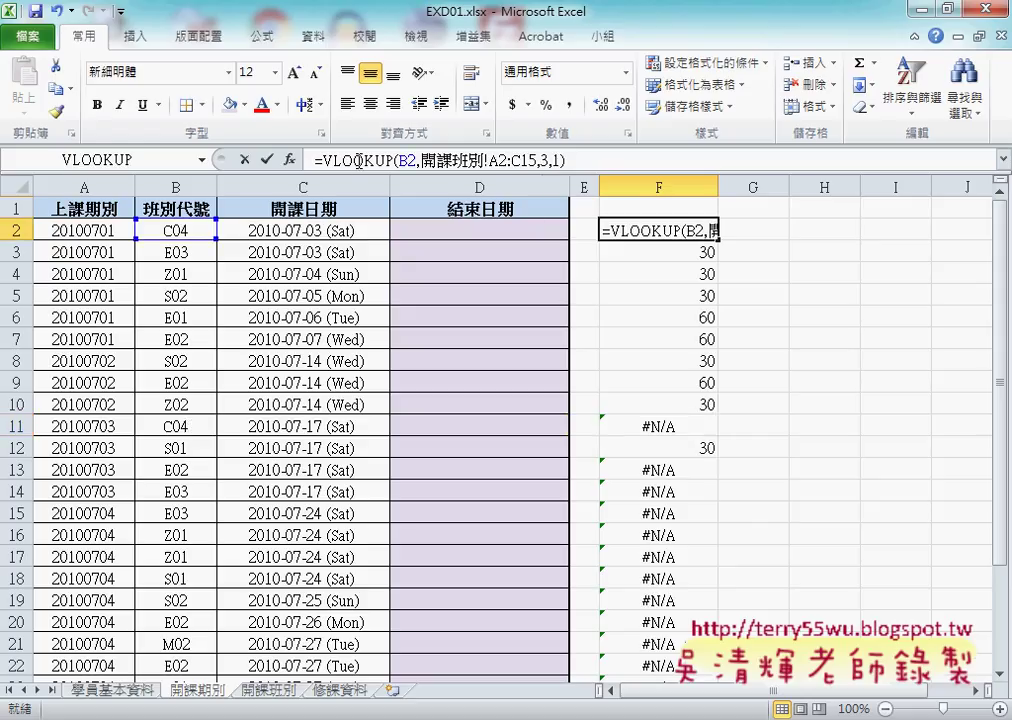
pyautogui.click(289, 159)
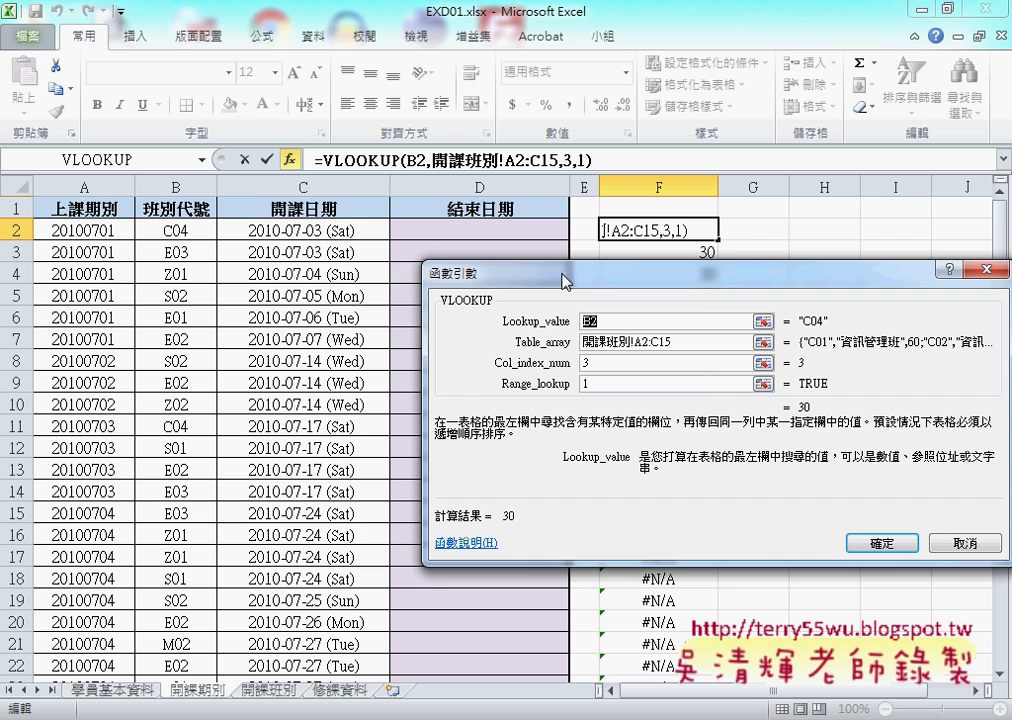
pyautogui.moveTo(565, 282); pyautogui.dragTo(305, 285)
pyautogui.click(410, 352)
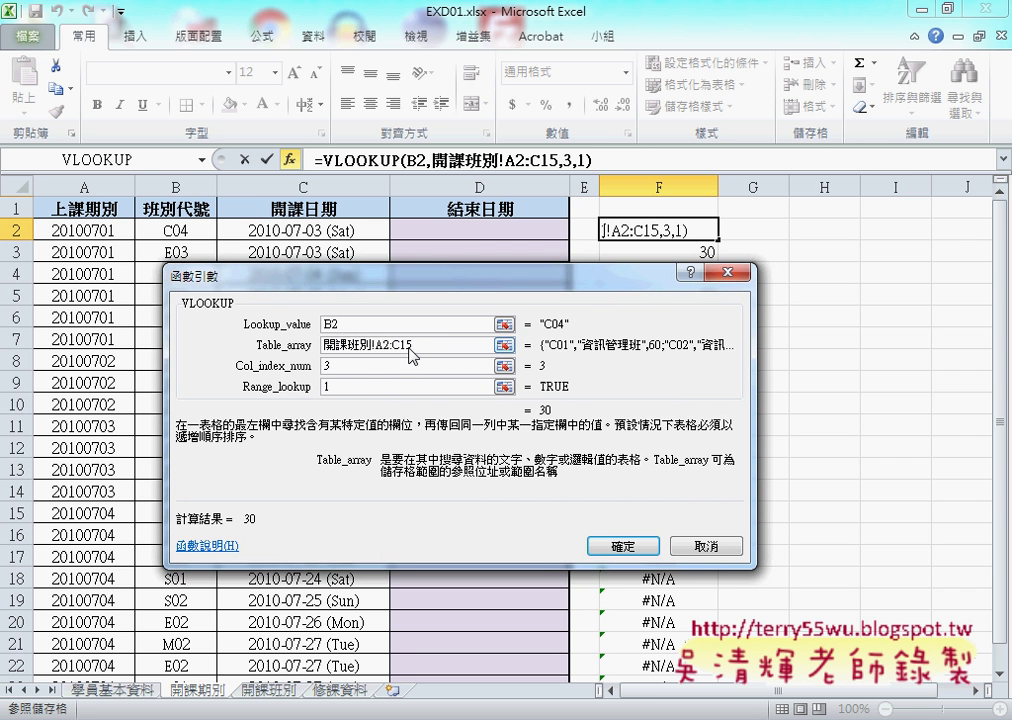
pyautogui.moveTo(410, 348); pyautogui.dragTo(378, 348)
pyautogui.hotkey('ctrl', 'pagedown')
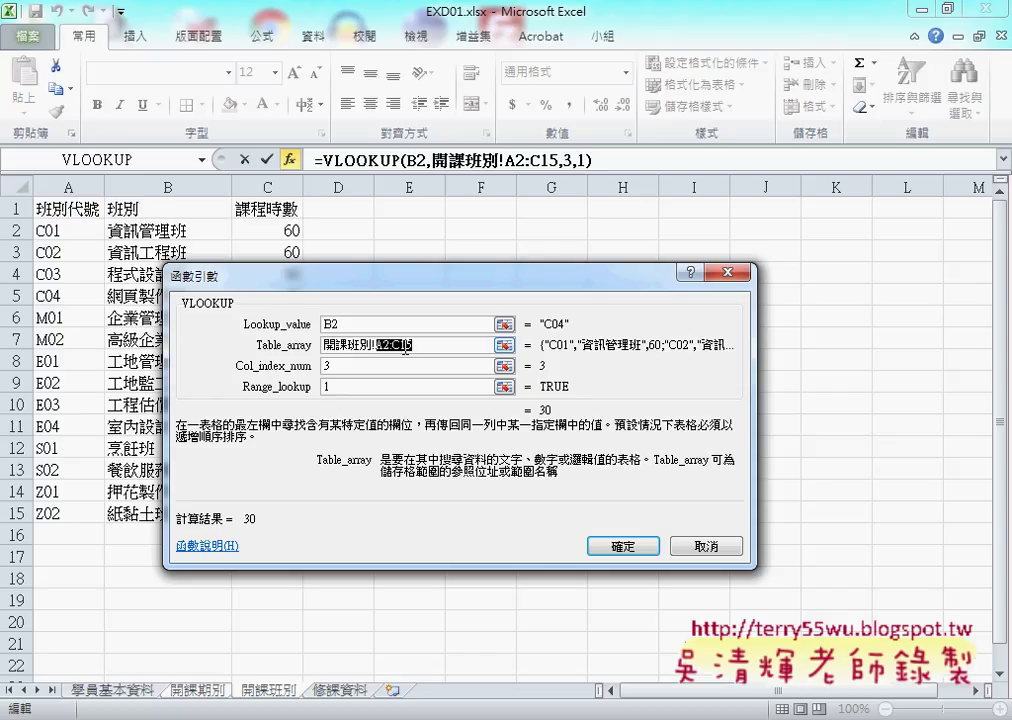
pyautogui.press('F4')
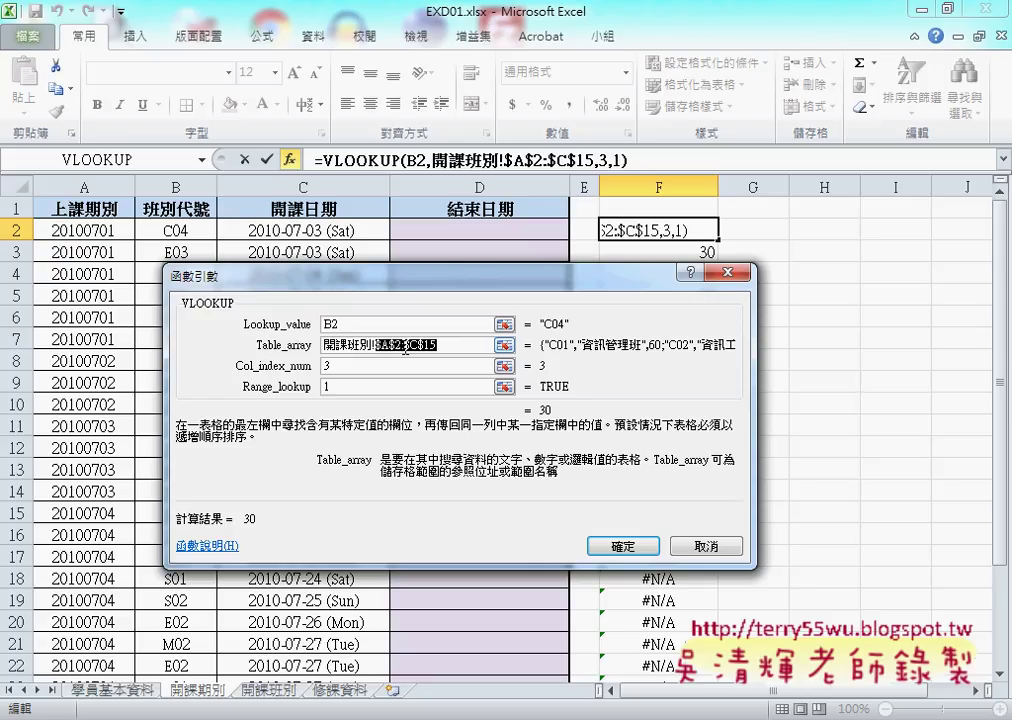
pyautogui.press('F4')
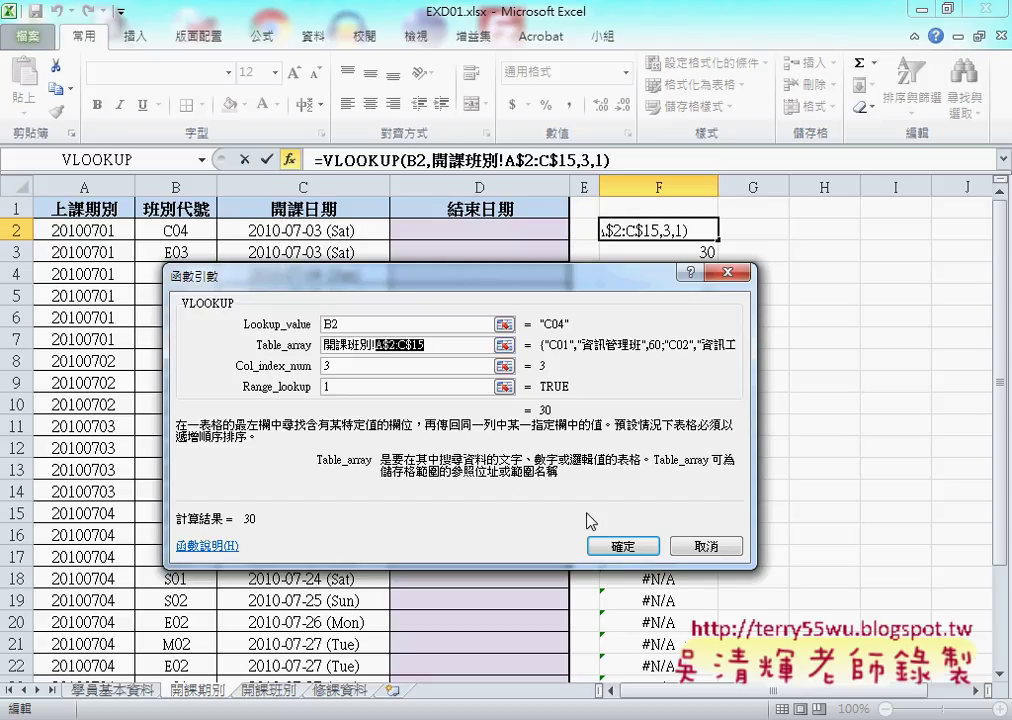
pyautogui.click(634, 545)
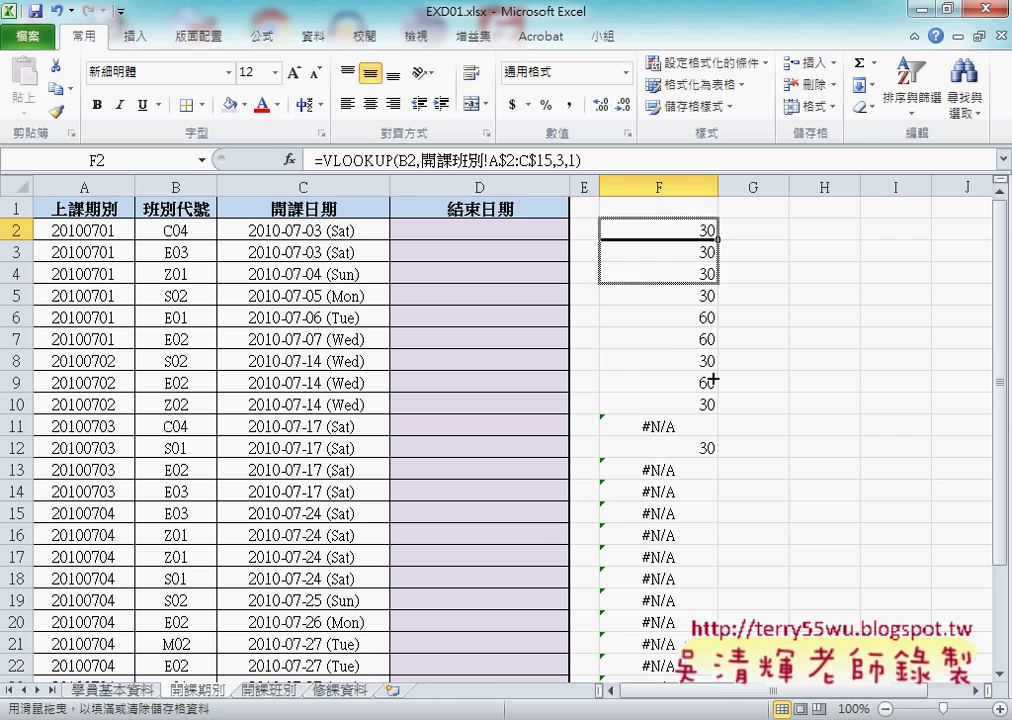
pyautogui.moveTo(717, 240); pyautogui.dragTo(727, 645)
pyautogui.scroll(3, 714, 285)
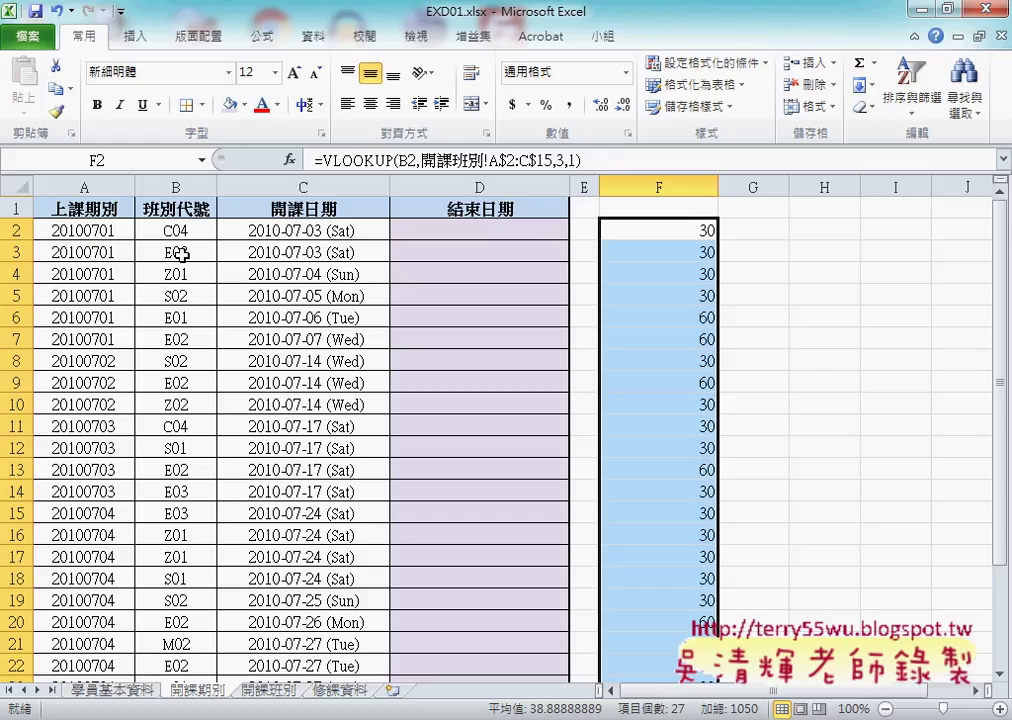
pyautogui.click(707, 257)
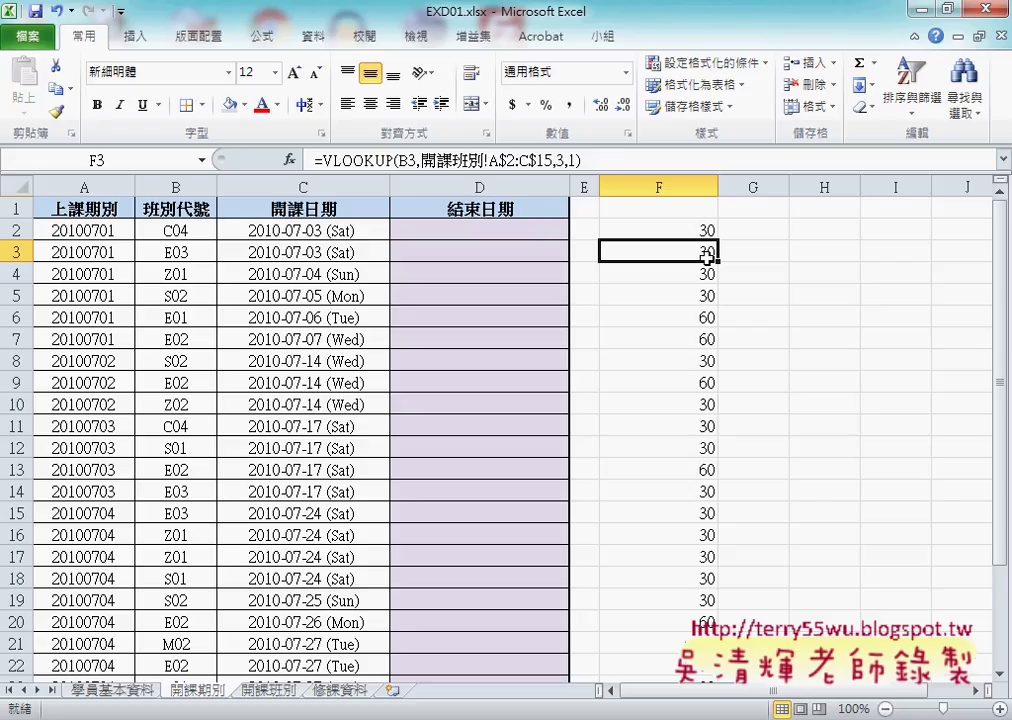
pyautogui.click(653, 229)
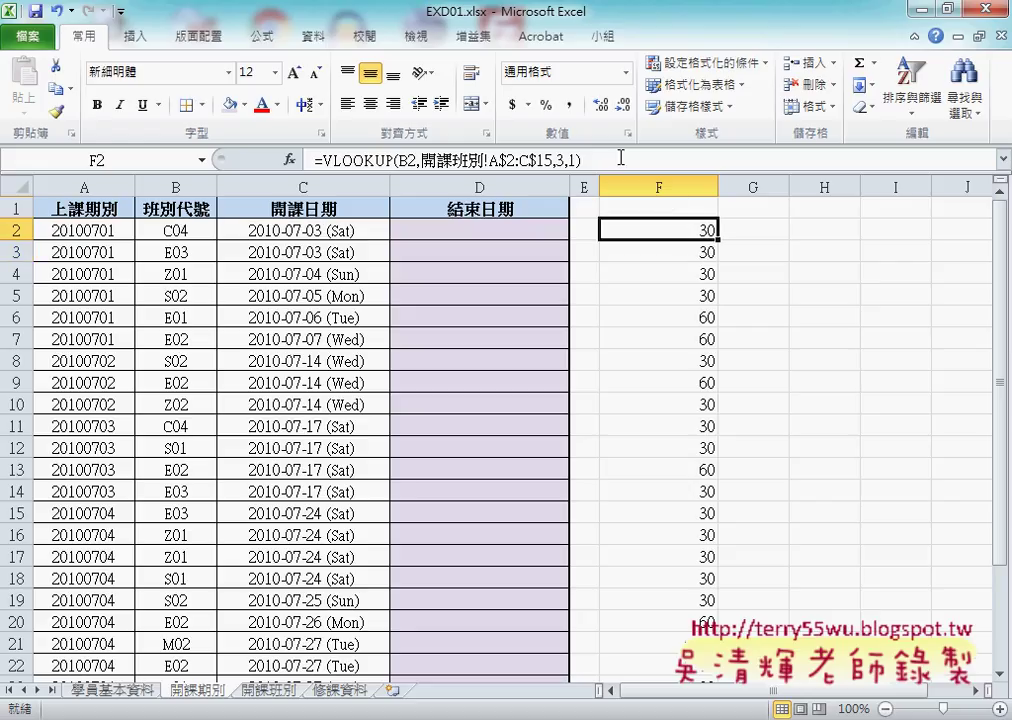
# Append /3 to F2's VLOOKUP formula so it shows 10
pyautogui.click(620, 157)
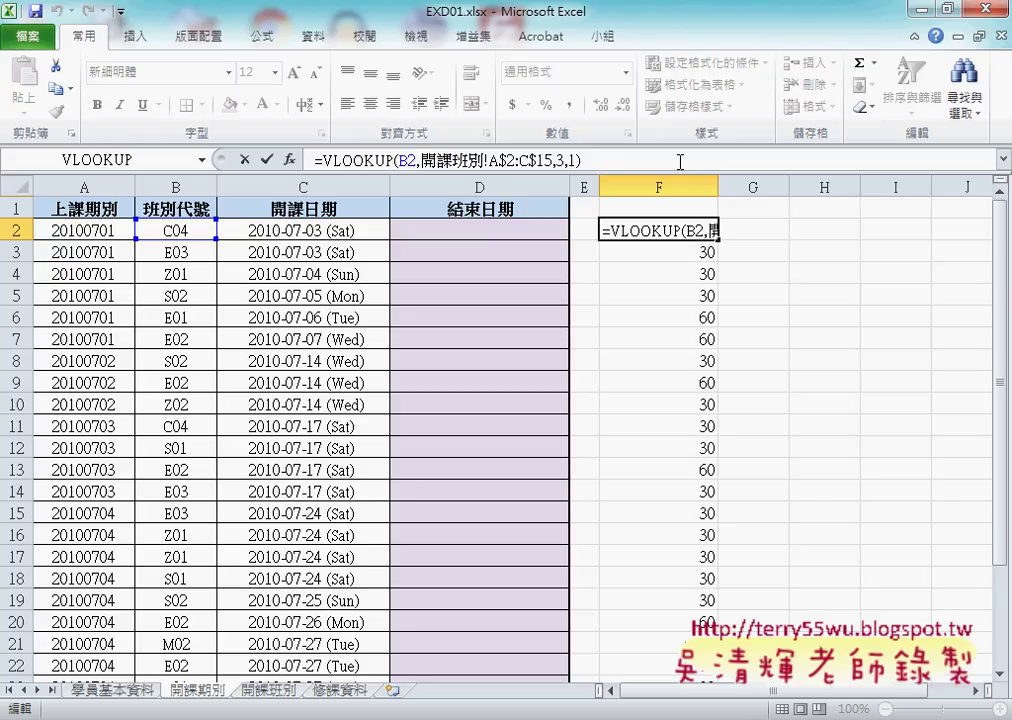
pyautogui.write('/')
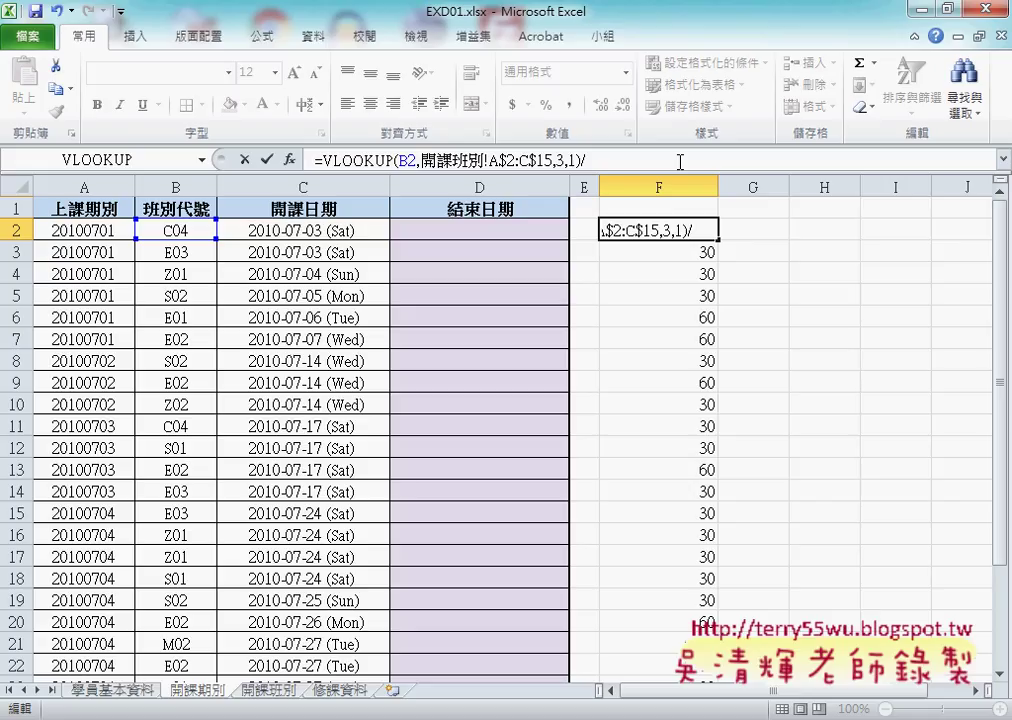
pyautogui.write('3')
pyautogui.click(268, 160)
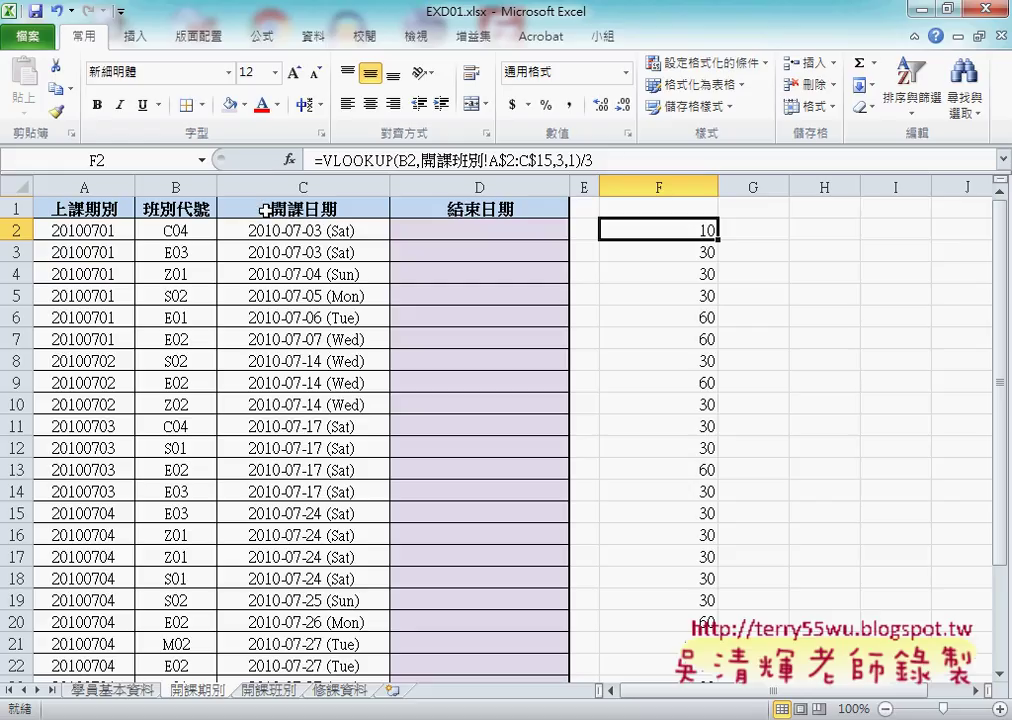
# Subtract 1 from F2's formula, making it VLOOKUP(...)/3-1
pyautogui.click(640, 163)
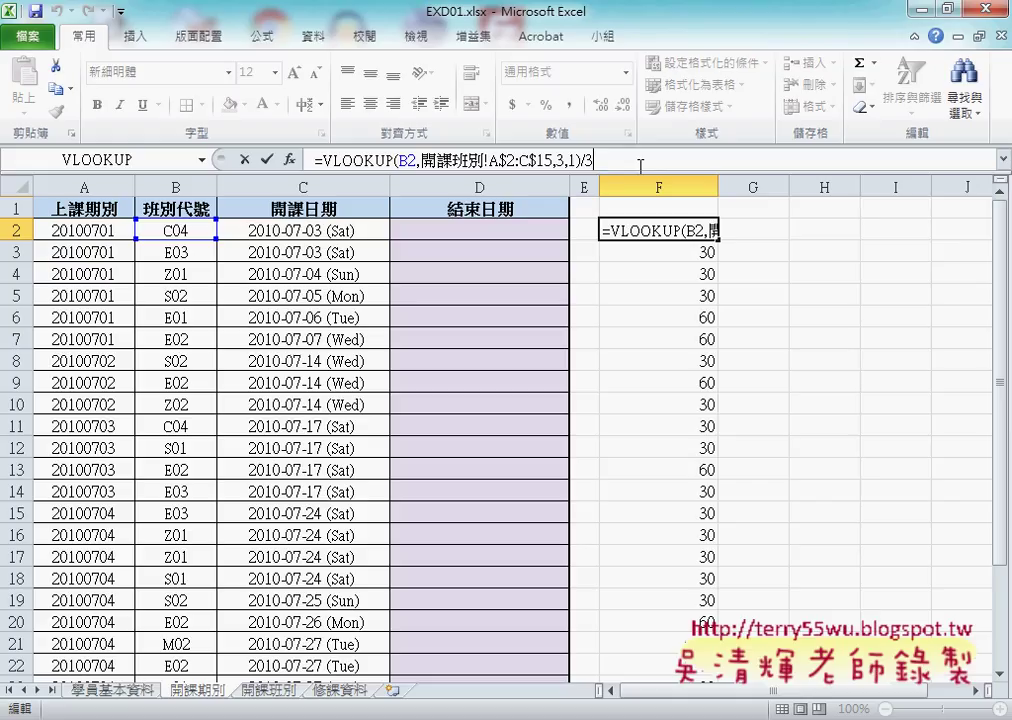
pyautogui.write('-1')
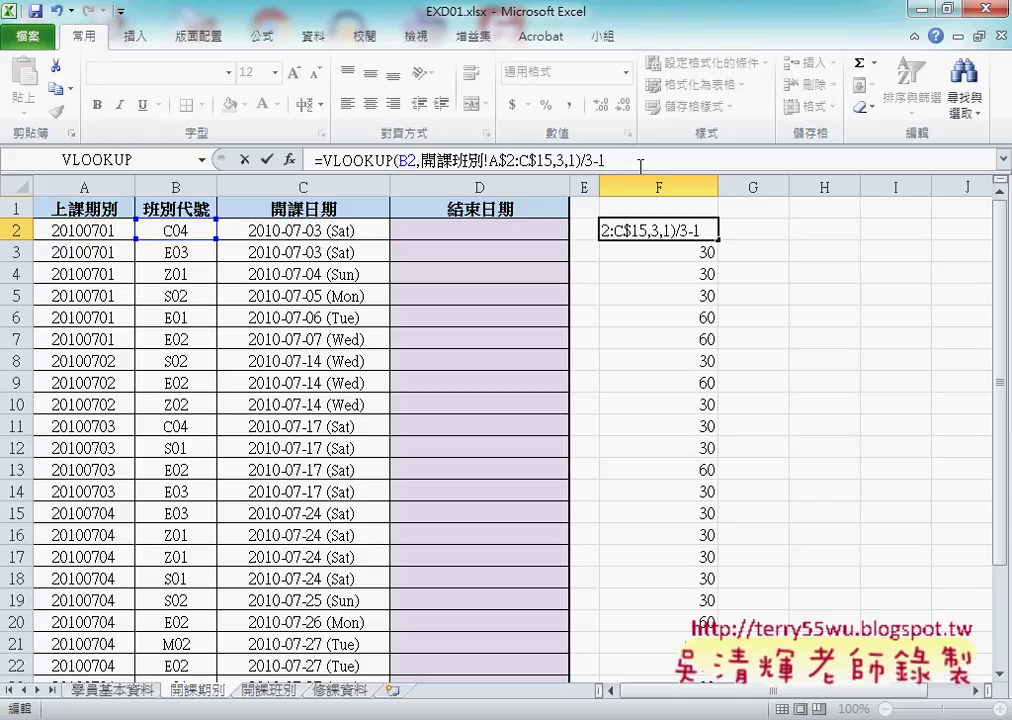
pyautogui.click(266, 159)
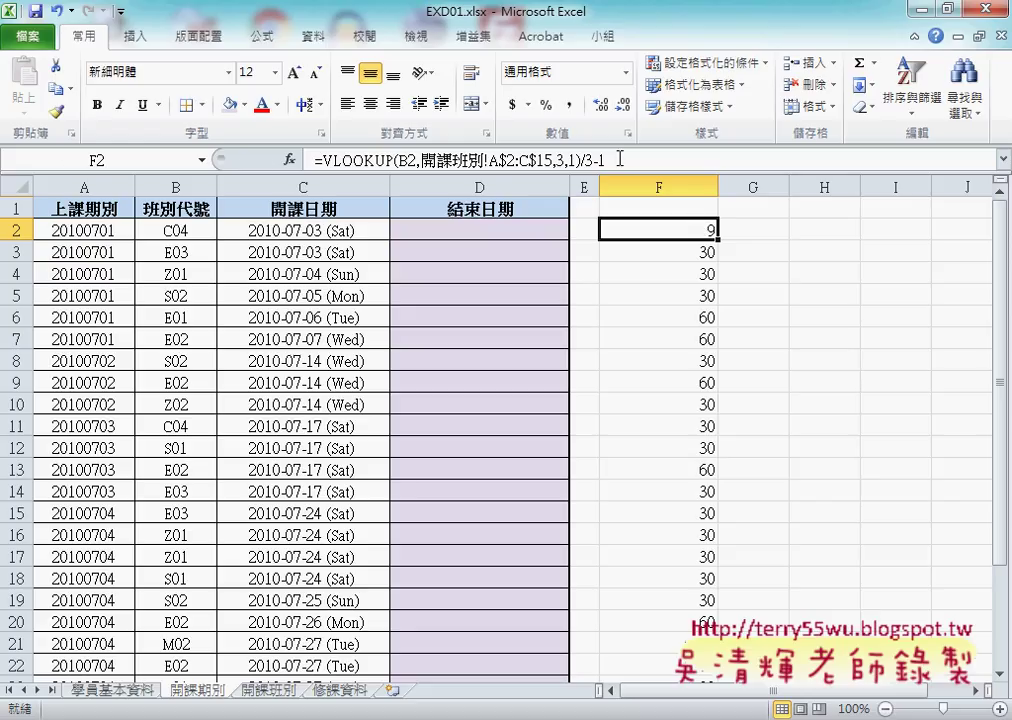
# Wrap F2's expression in parentheses and multiply by 7 so it shows 63
pyautogui.click(318, 160)
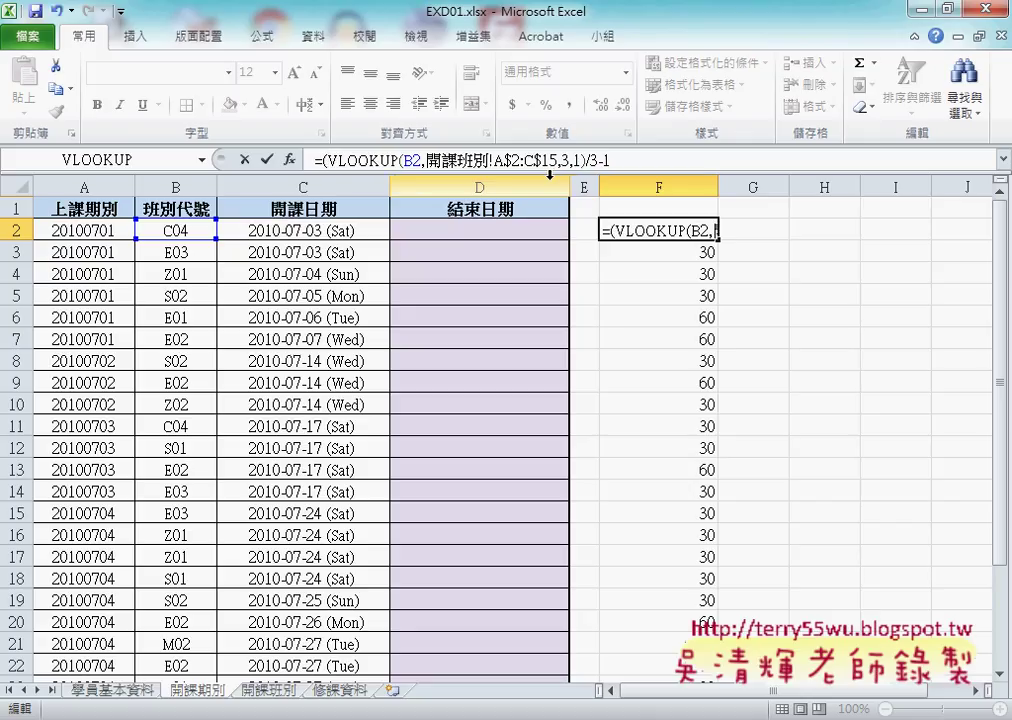
pyautogui.write('(')
pyautogui.click(641, 161)
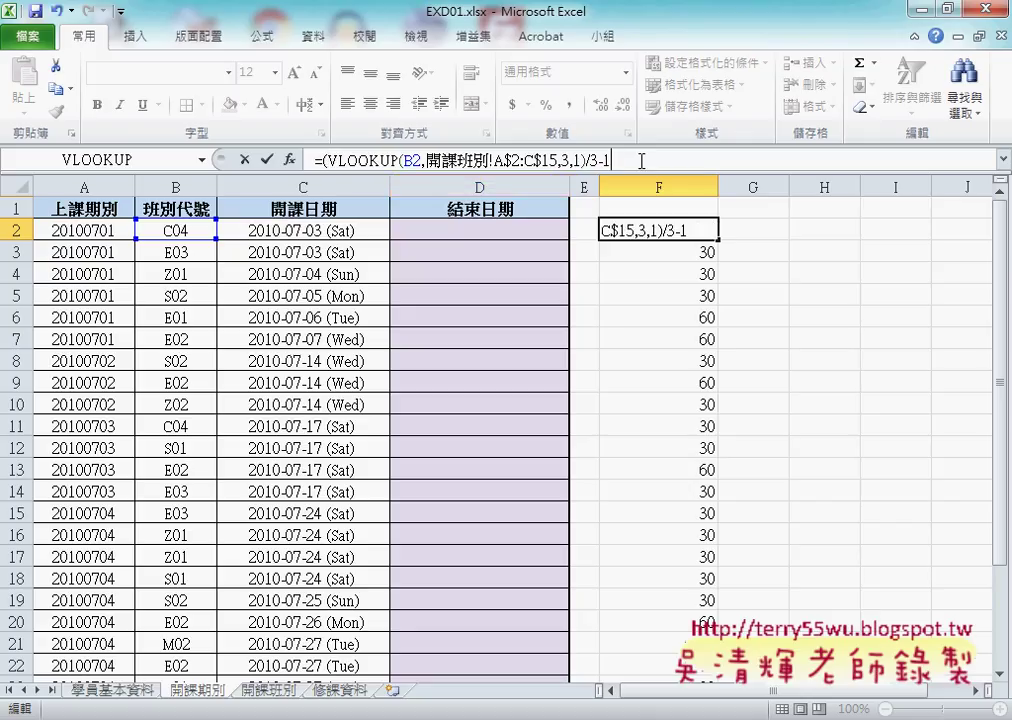
pyautogui.write(')*')
pyautogui.write('7')
pyautogui.click(266, 159)
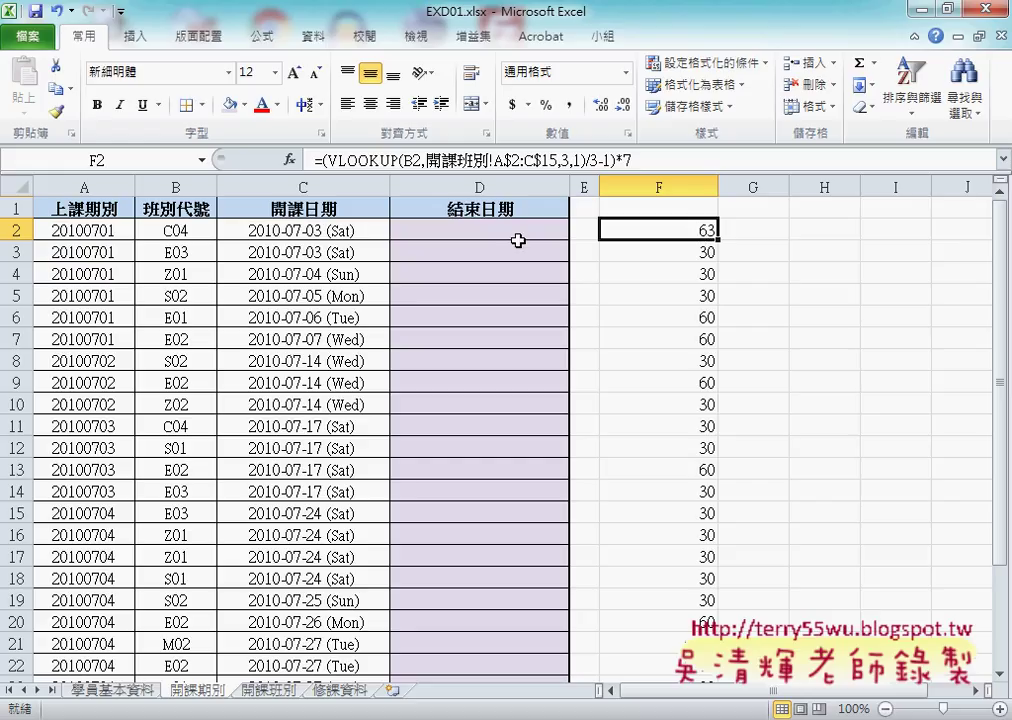
pyautogui.click(335, 233)
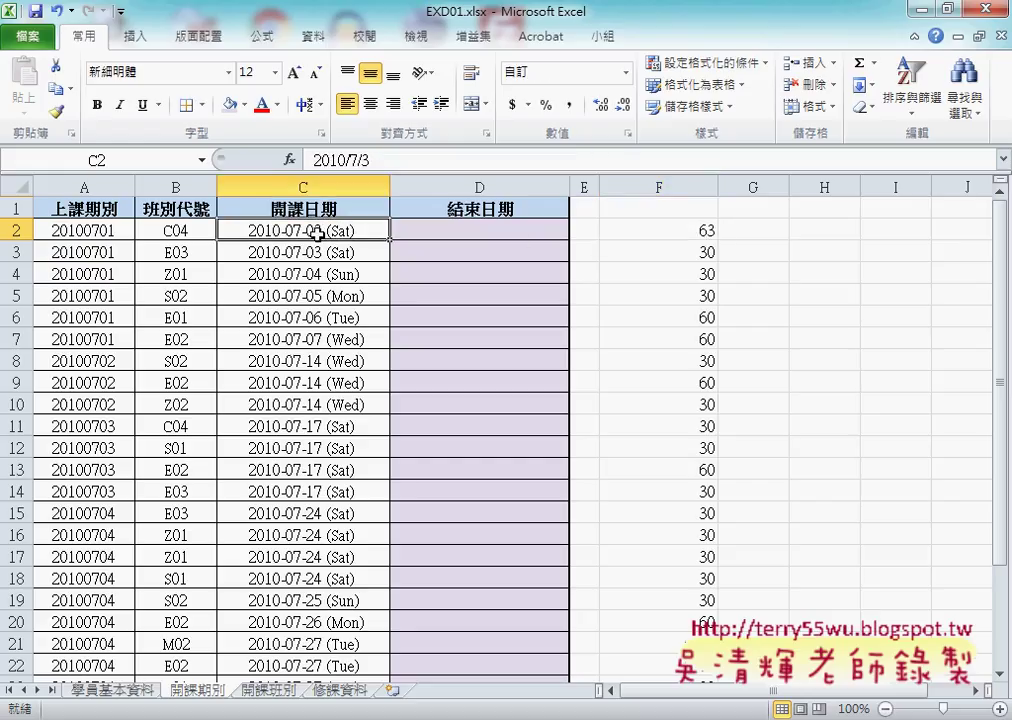
pyautogui.rightClick(316, 234)
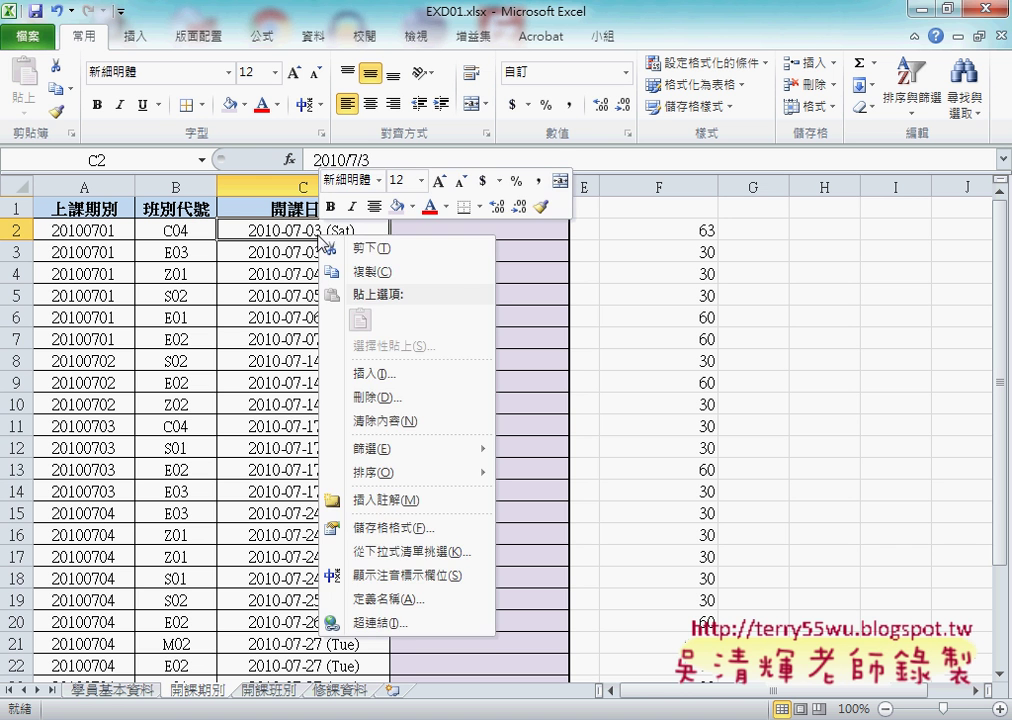
pyautogui.click(390, 525)
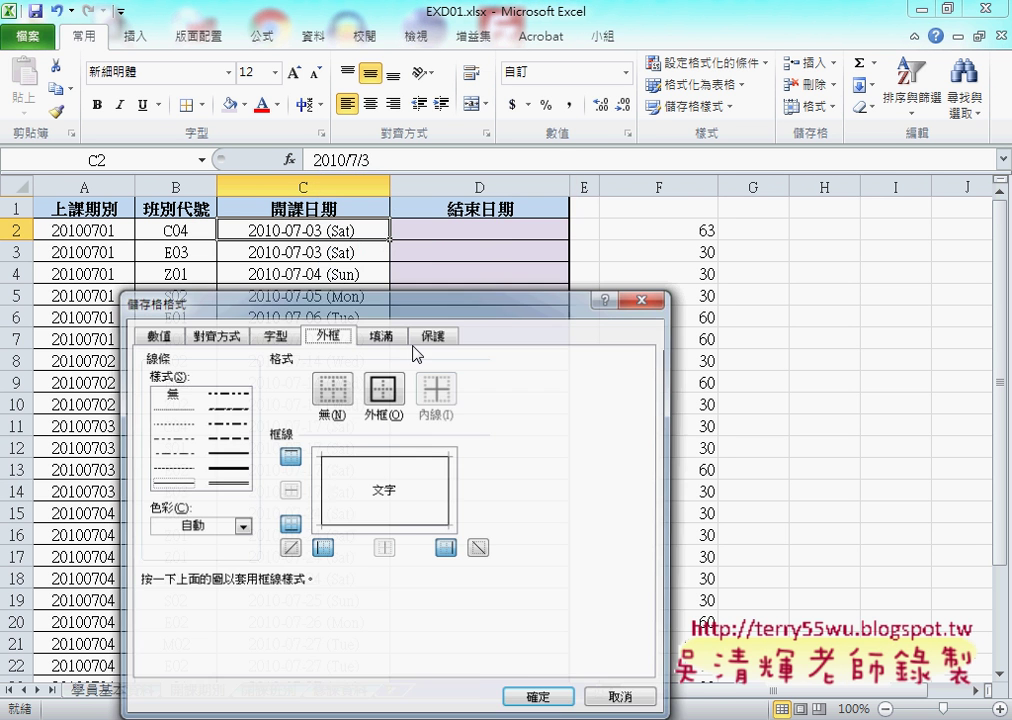
pyautogui.moveTo(229, 297)
pyautogui.mouseDown()
pyautogui.moveTo(332, 219)
pyautogui.moveTo(519, 210)
pyautogui.mouseUp()
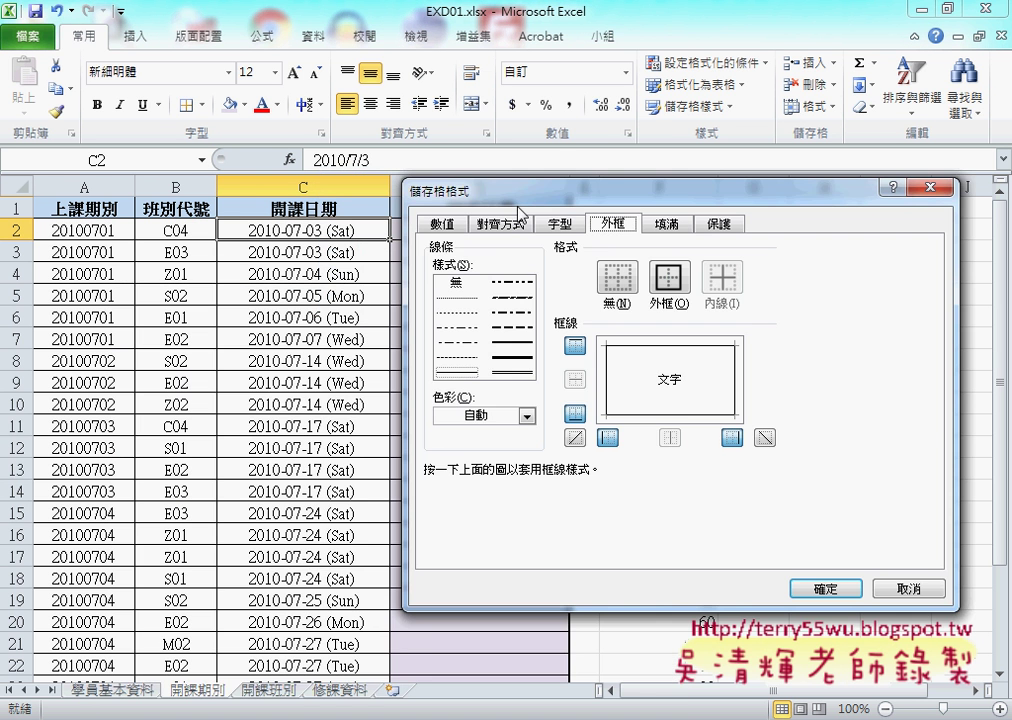
pyautogui.click(436, 226)
pyautogui.click(452, 264)
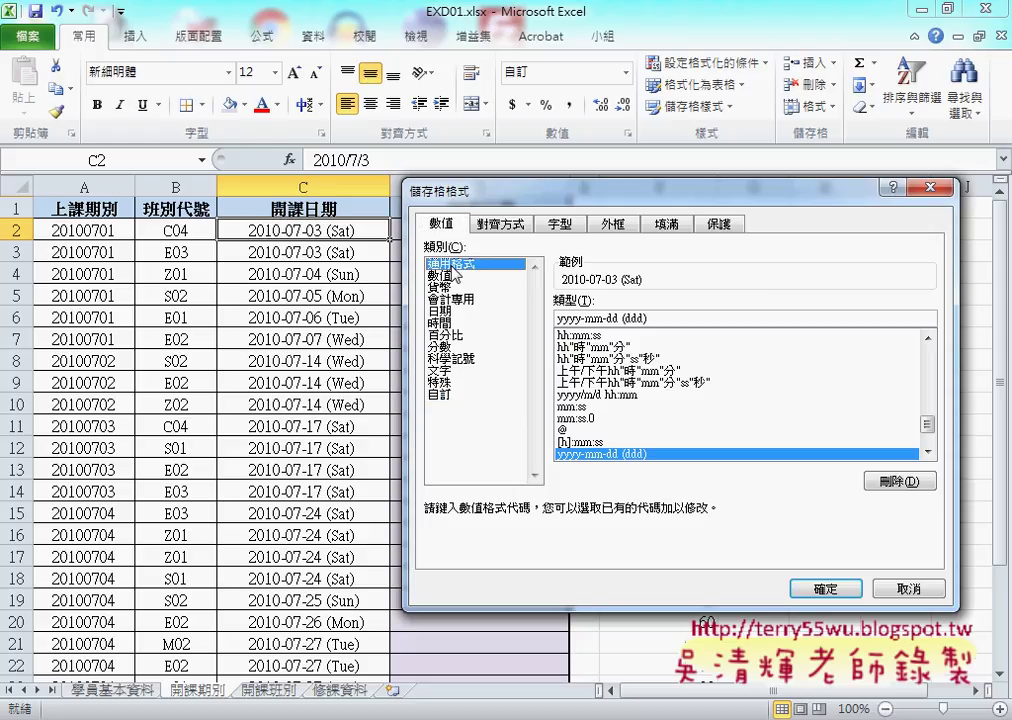
pyautogui.click(826, 589)
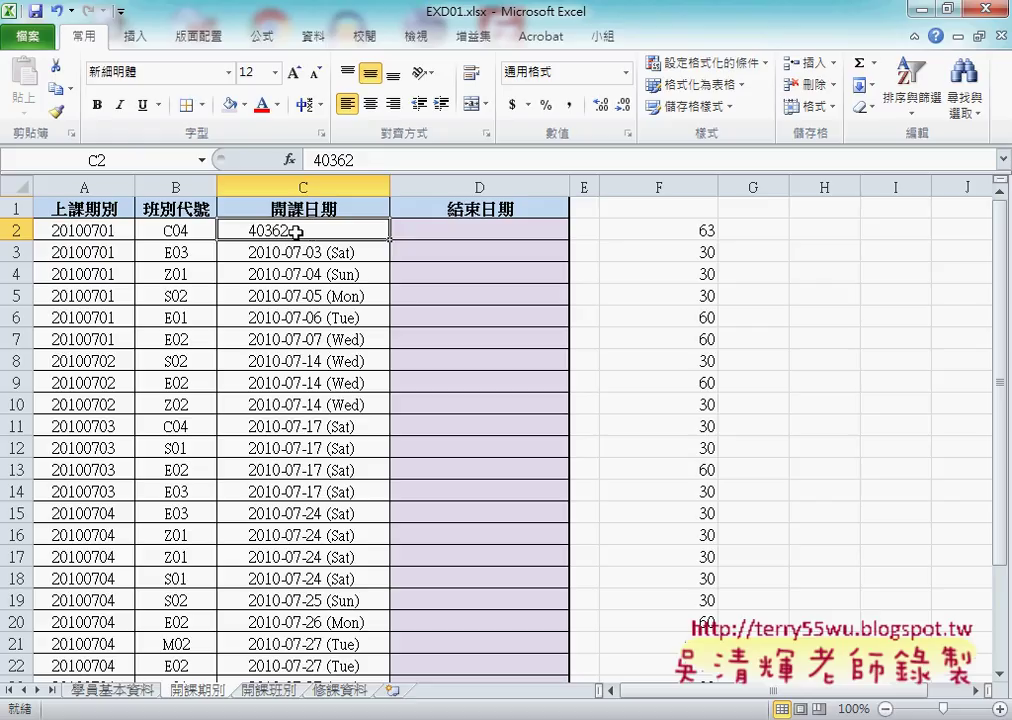
pyautogui.hotkey('ctrl', 'z')
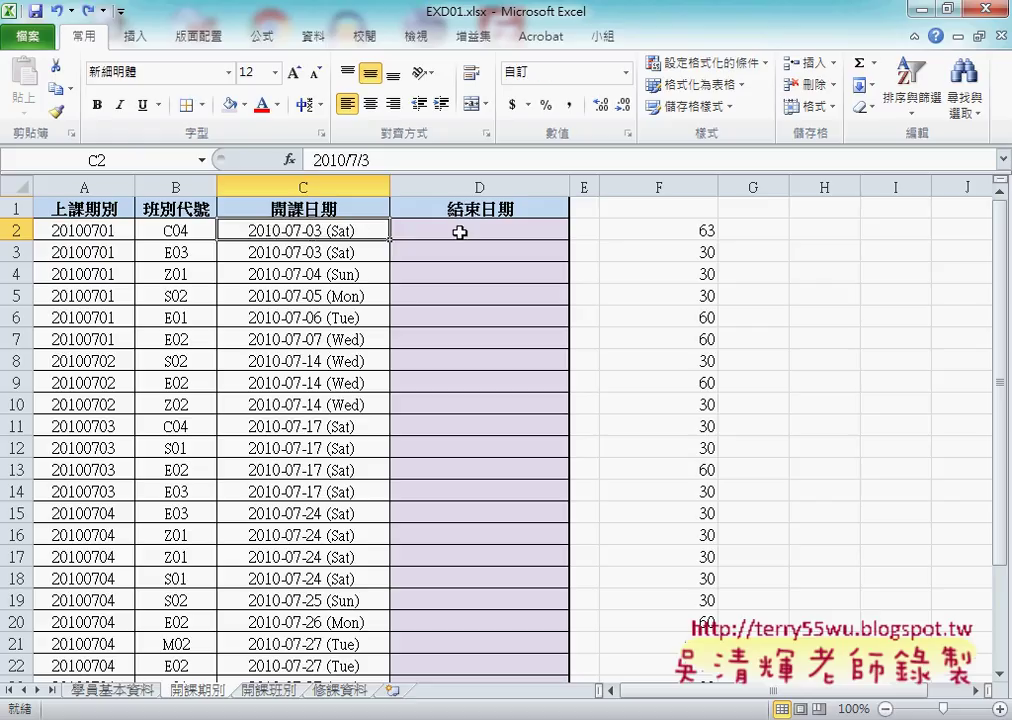
pyautogui.click(459, 232)
pyautogui.click(356, 161)
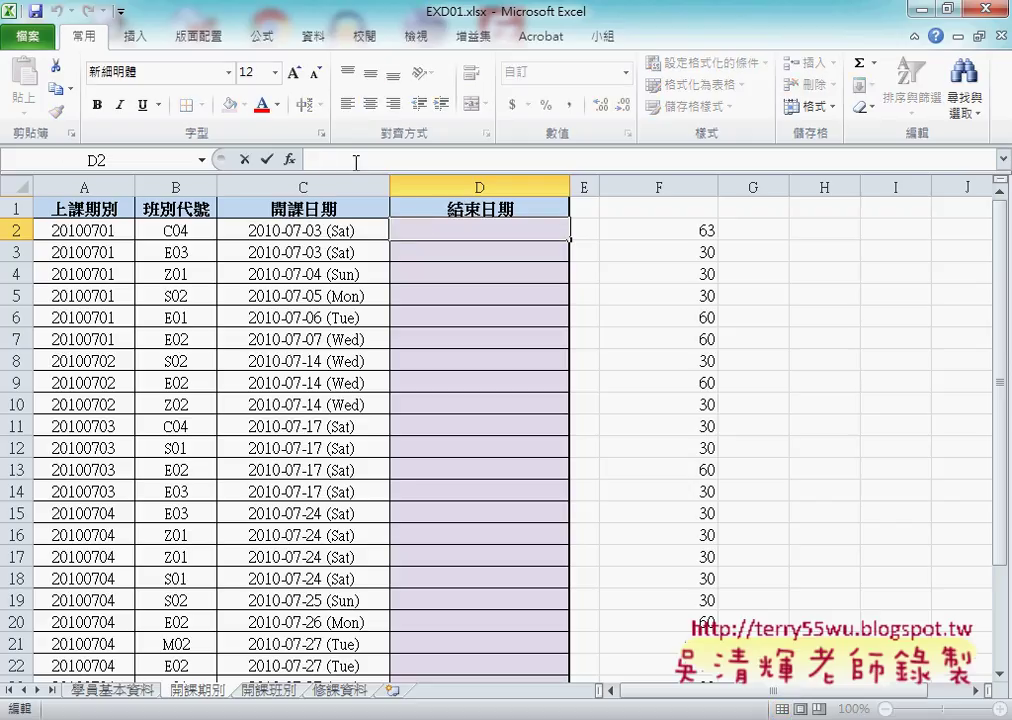
# Enter =C2+F2 in D2 so it shows the end date 2010-09-04 (Sat)
pyautogui.write('=')
pyautogui.click(330, 231)
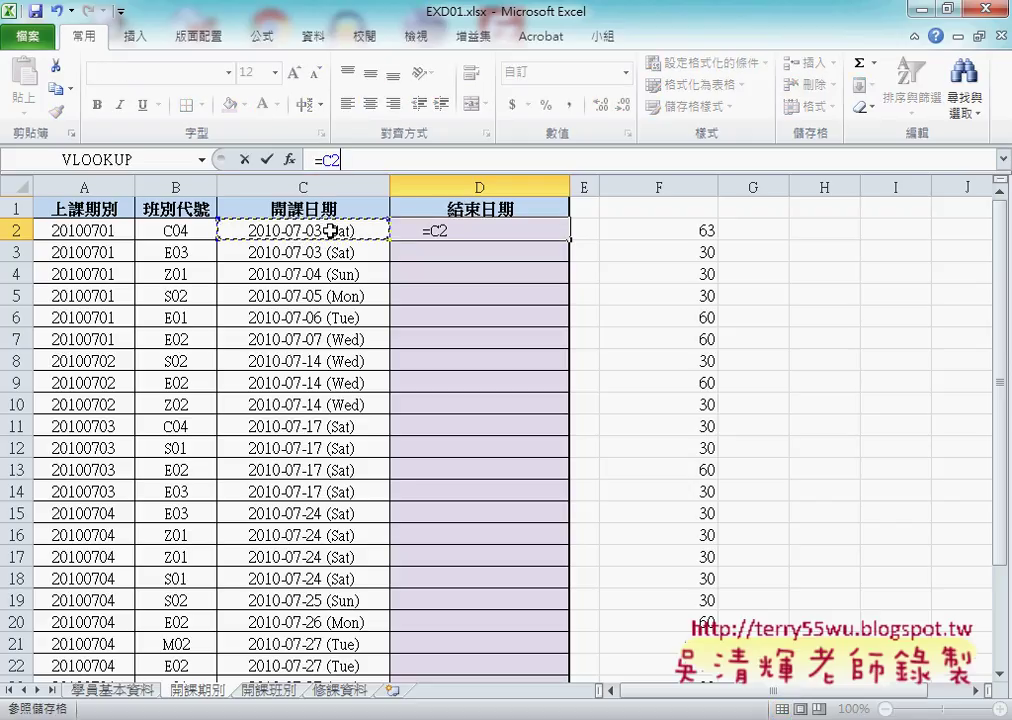
pyautogui.write('+')
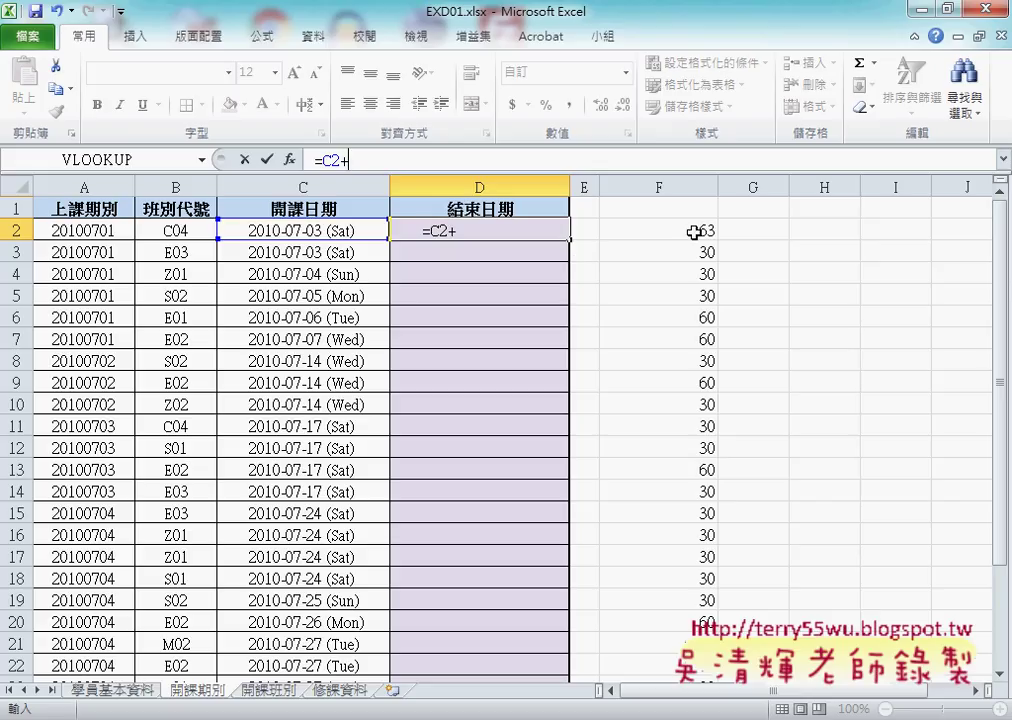
pyautogui.click(694, 232)
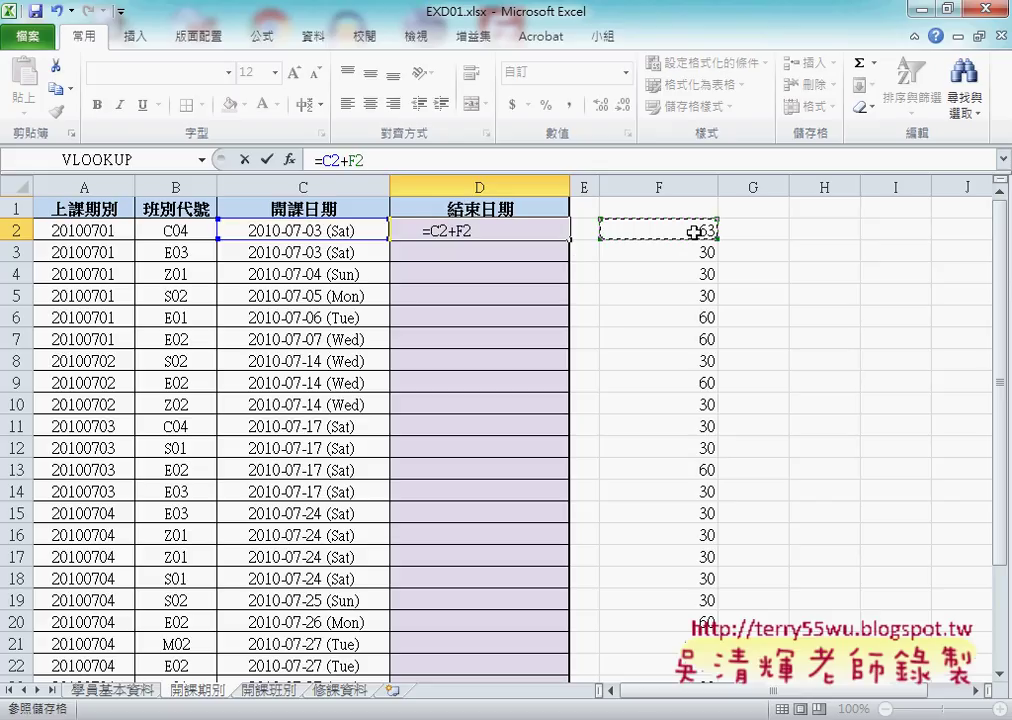
pyautogui.click(266, 160)
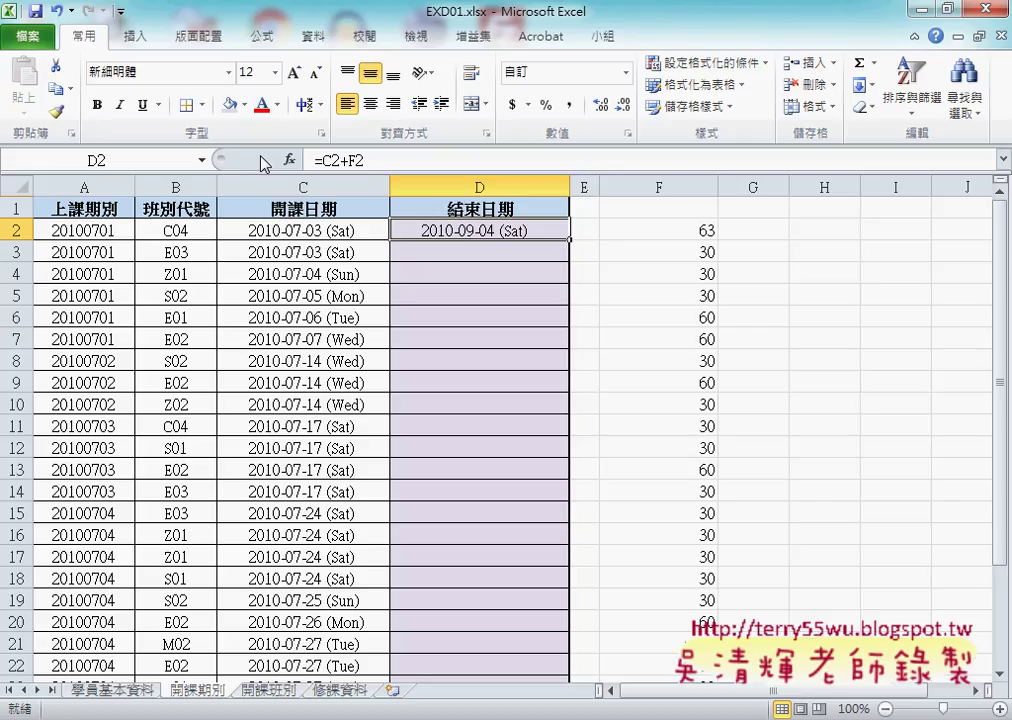
# Format D2 as General to reveal the end date's serial number
pyautogui.rightClick(451, 230)
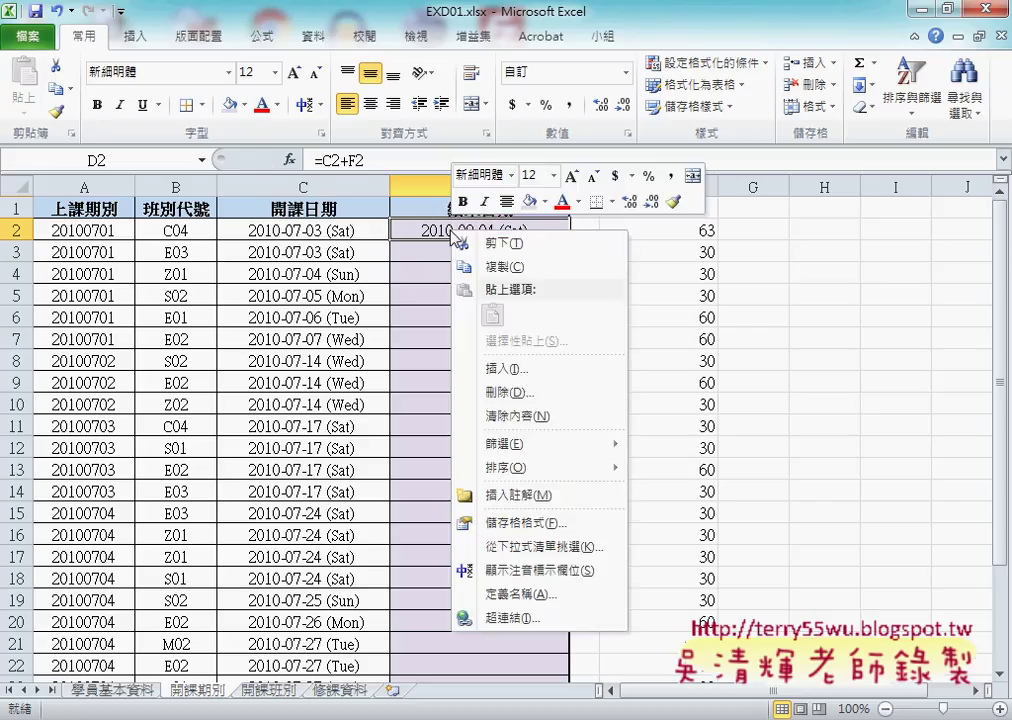
pyautogui.click(518, 523)
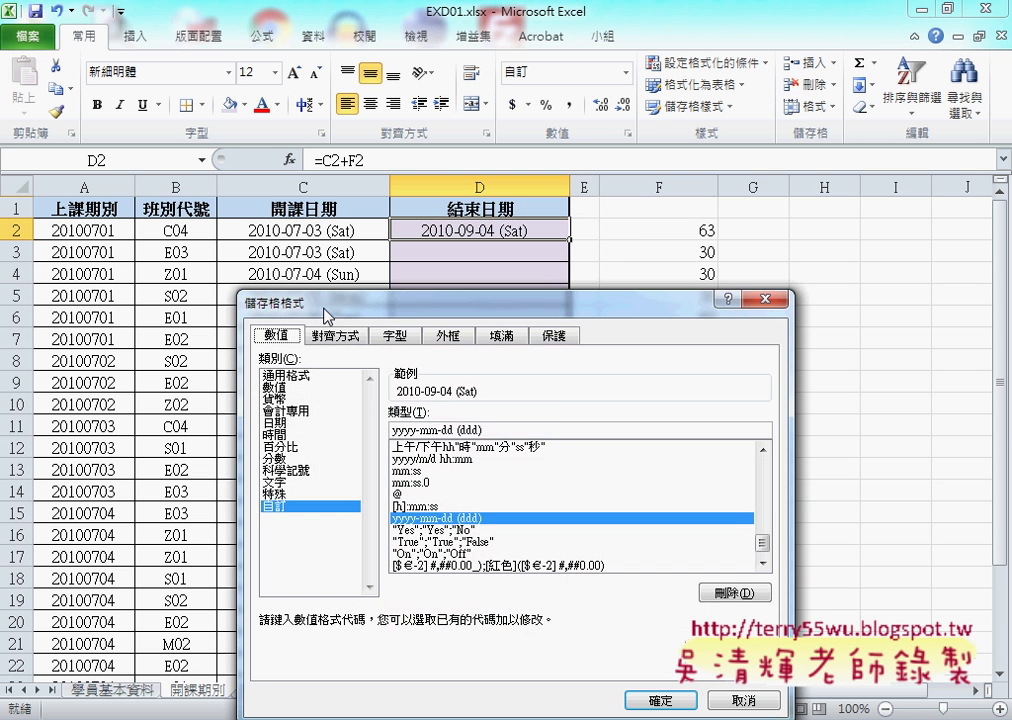
pyautogui.click(300, 376)
pyautogui.click(654, 700)
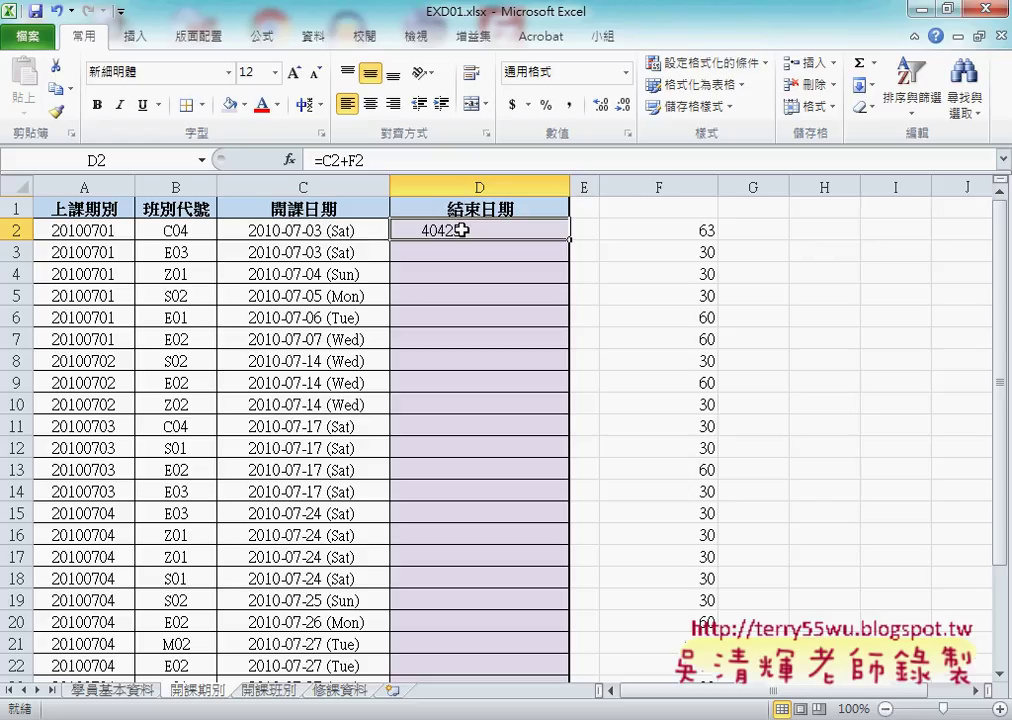
# Copy C2's date format onto D2, compare with undo/redo, then clear D2's trial formula
pyautogui.rightClick(460, 230)
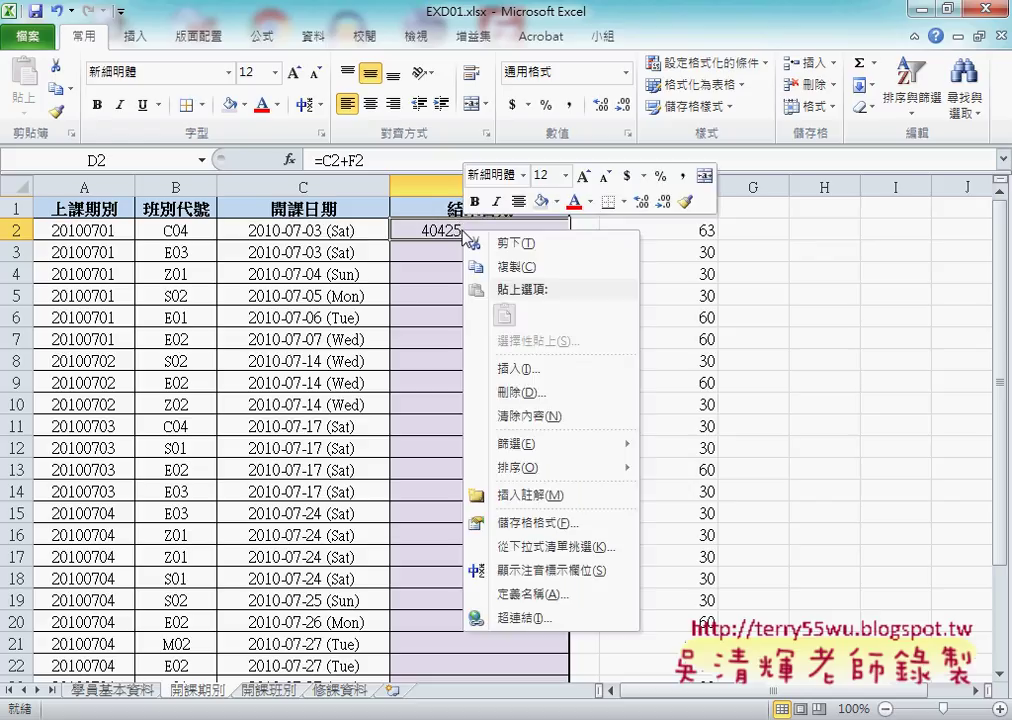
pyautogui.press('Escape')
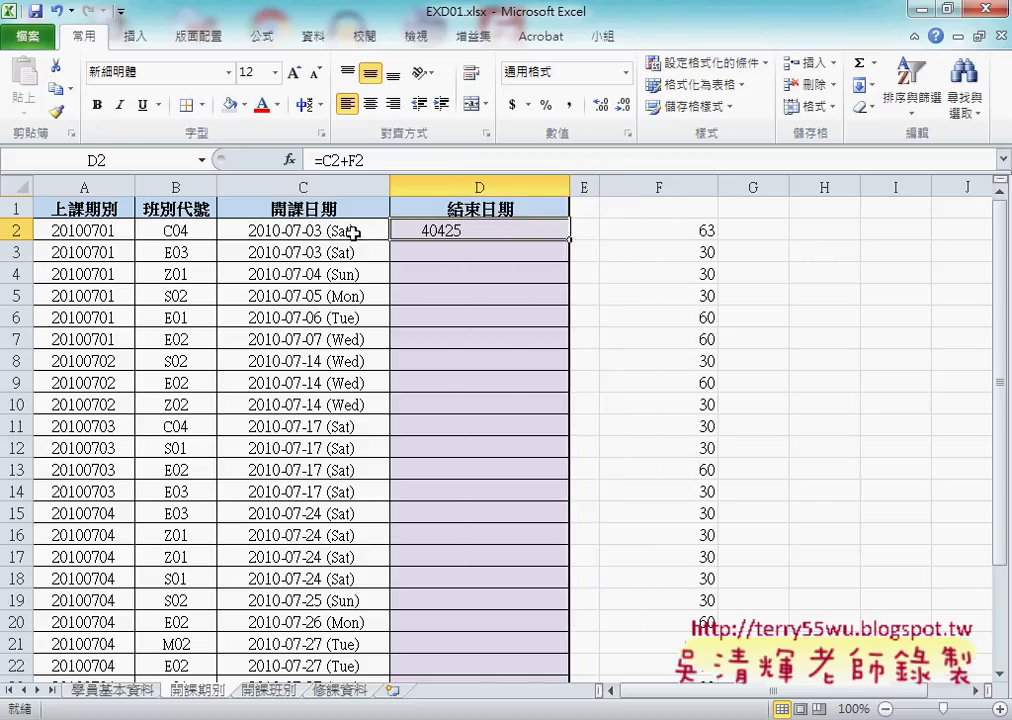
pyautogui.click(350, 232)
pyautogui.click(55, 115)
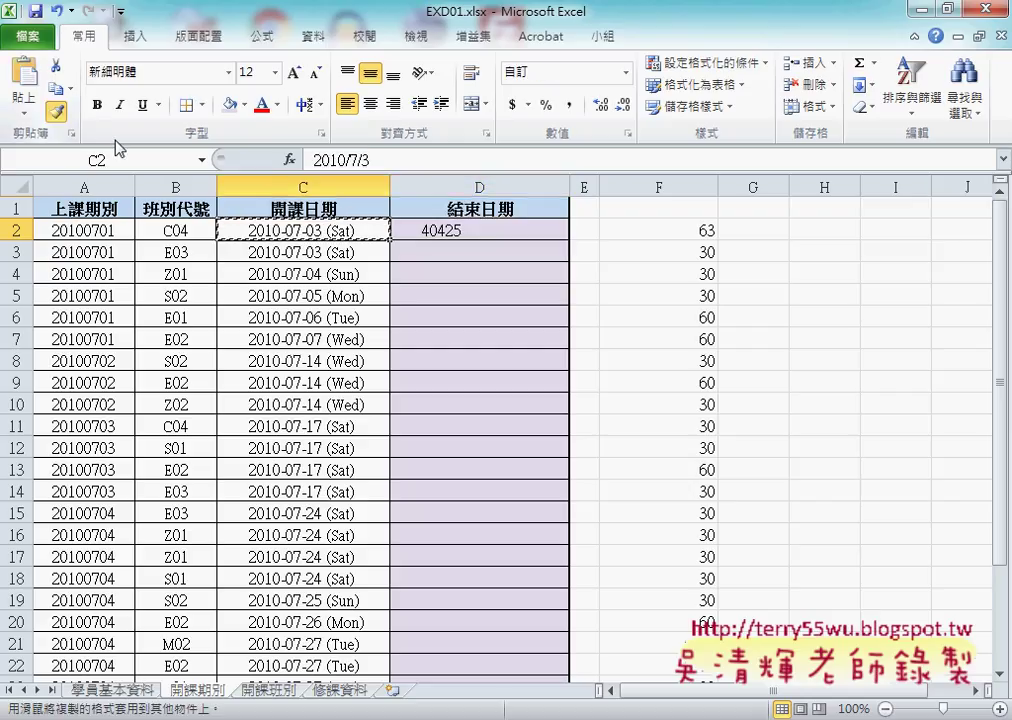
pyautogui.click(425, 230)
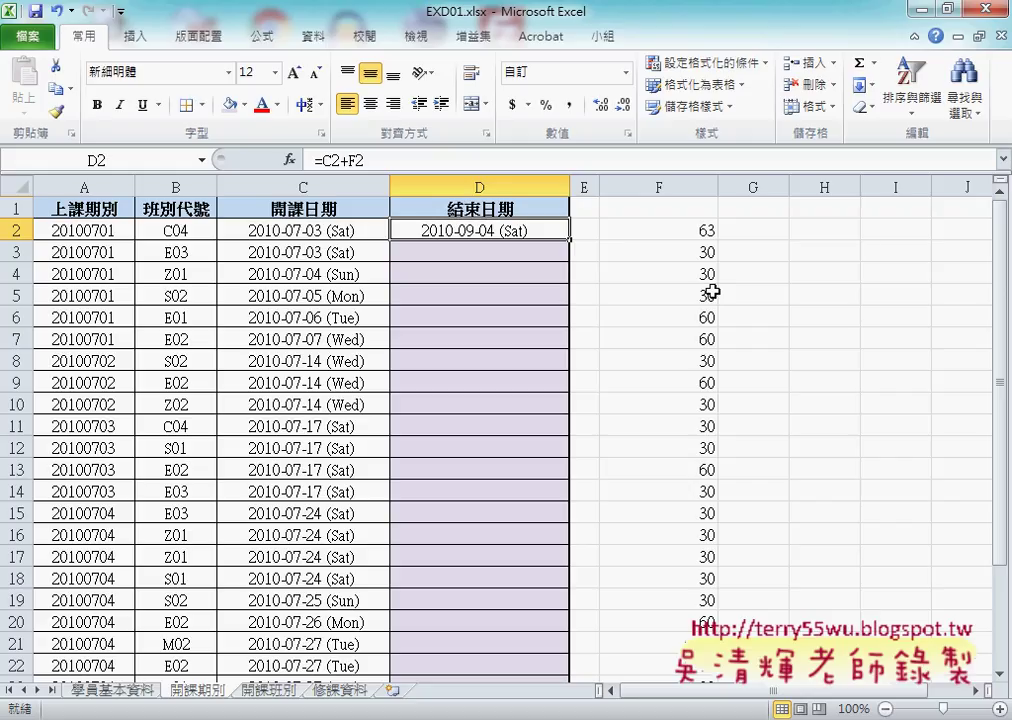
pyautogui.hotkey('ctrl', 'z')
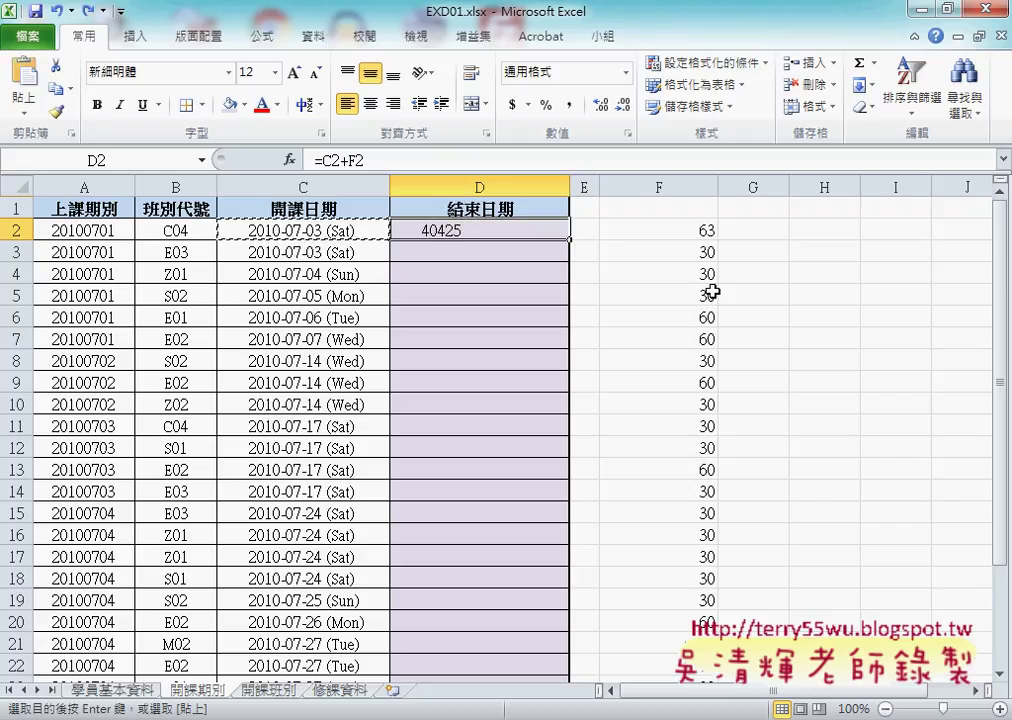
pyautogui.hotkey('ctrl', 'y')
pyautogui.press('Delete')
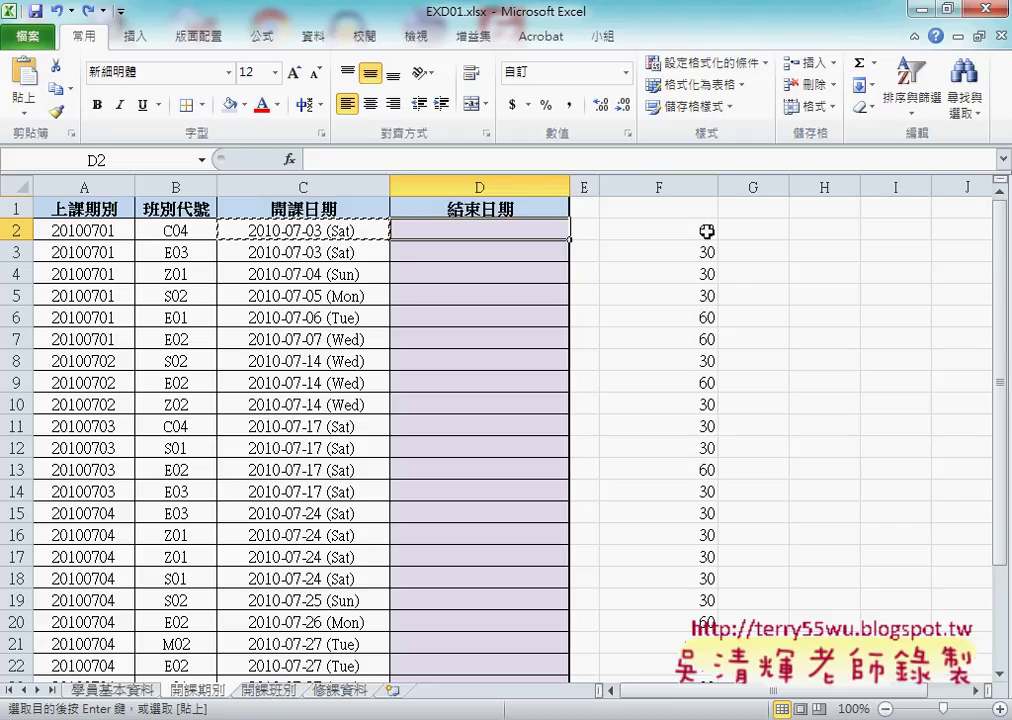
# Cut F2's VLOOKUP weeks formula text from the formula bar, cancelling so F2 still shows 63
pyautogui.click(650, 230)
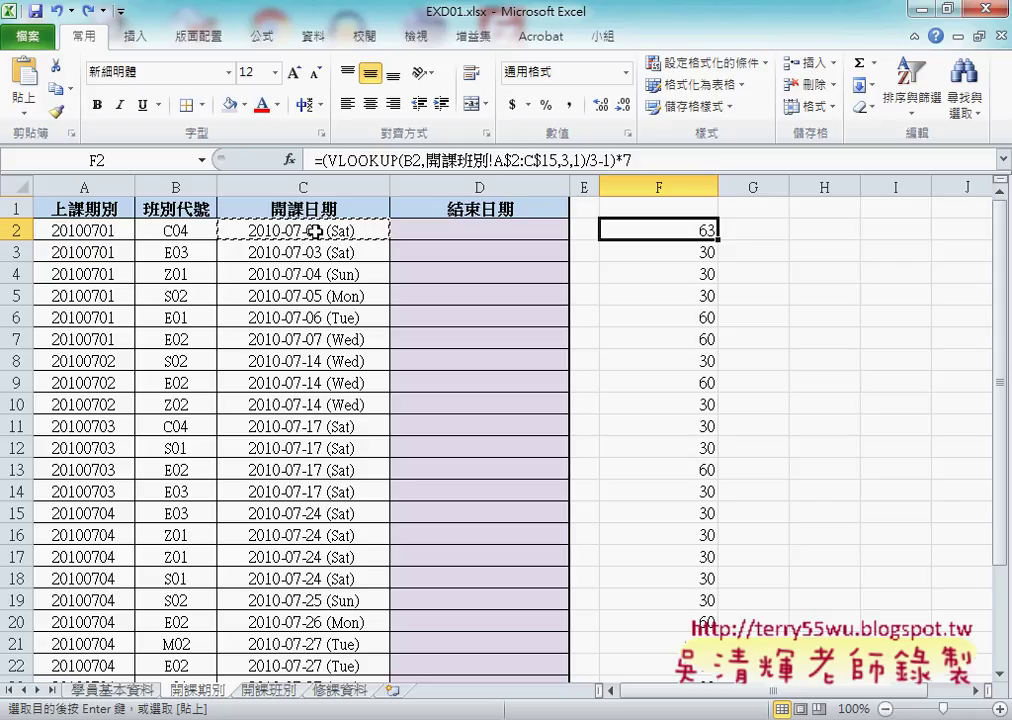
pyautogui.moveTo(653, 161); pyautogui.dragTo(323, 161)
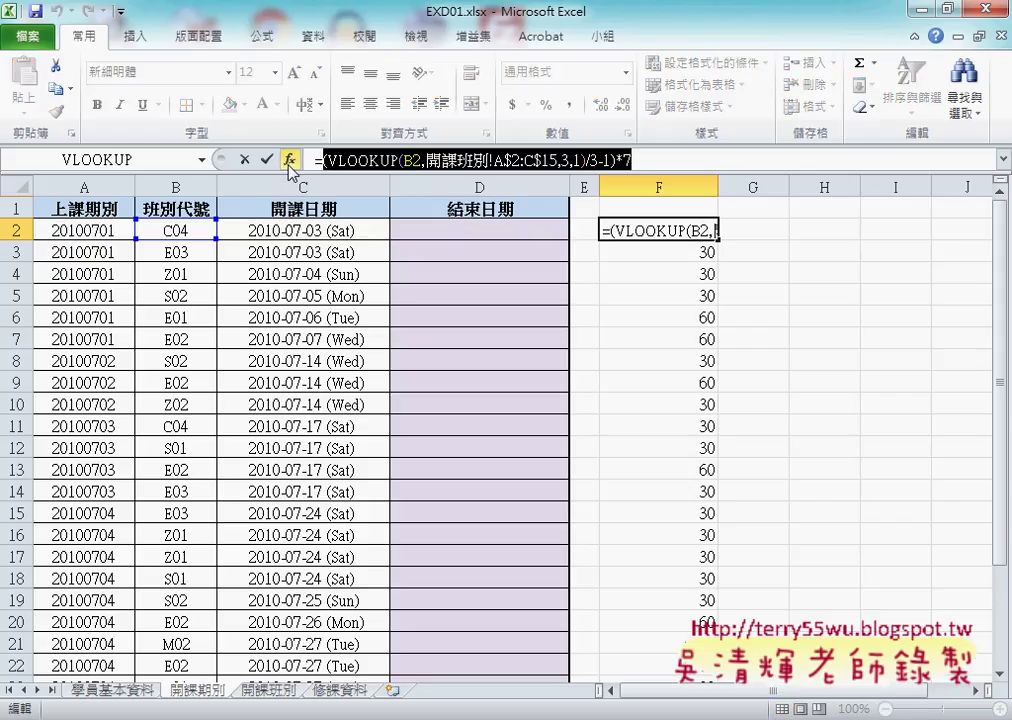
pyautogui.rightClick(383, 163)
pyautogui.click(420, 180)
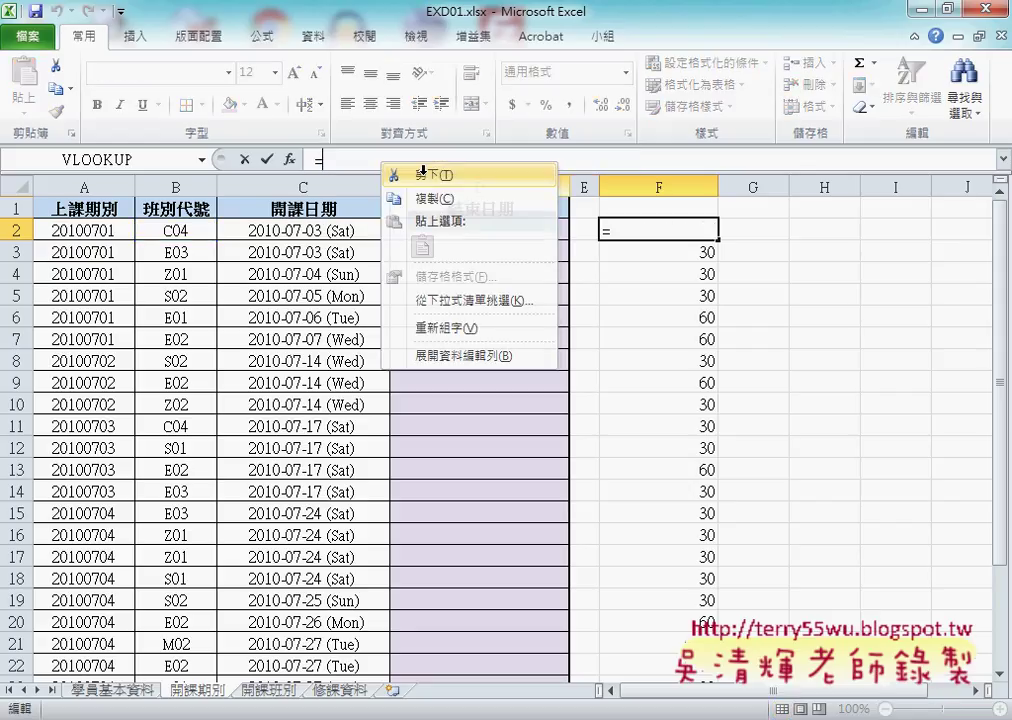
pyautogui.click(246, 160)
# Enter =C2+ plus the pasted VLOOKUP weeks expression in D2, giving 2010-09-04 (Sat)
pyautogui.click(452, 231)
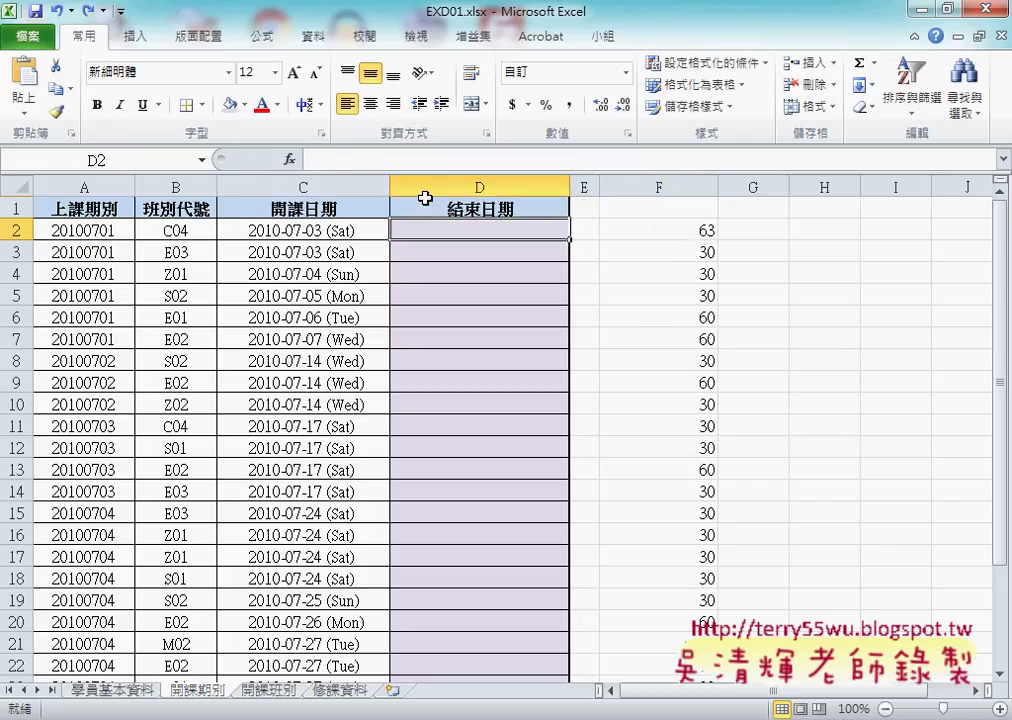
pyautogui.click(364, 160)
pyautogui.write('=')
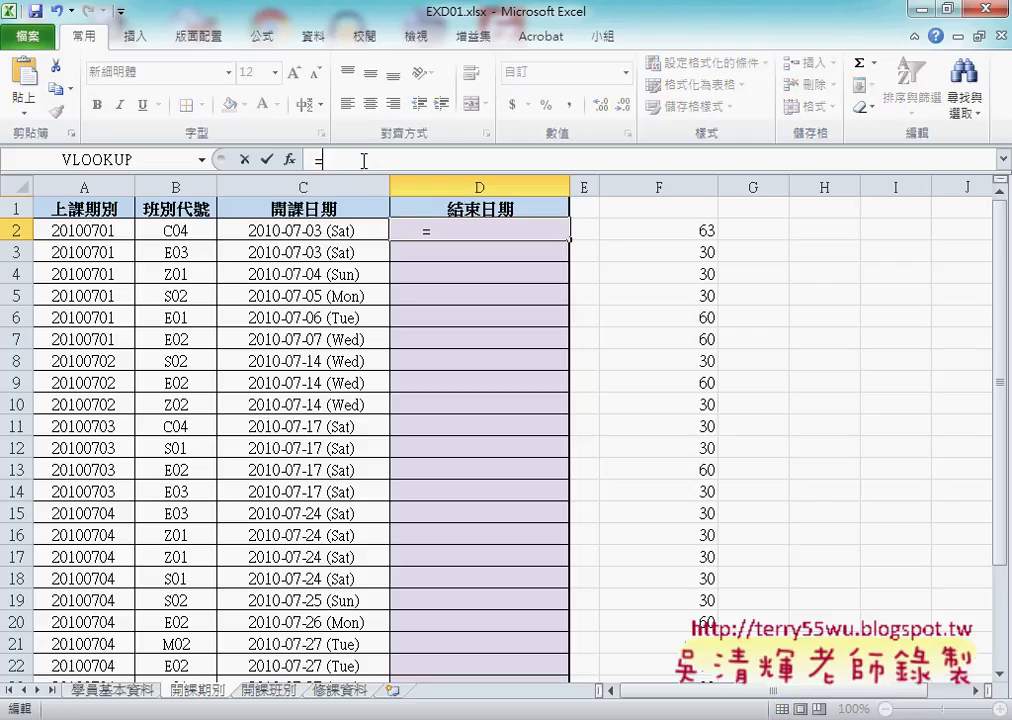
pyautogui.click(335, 231)
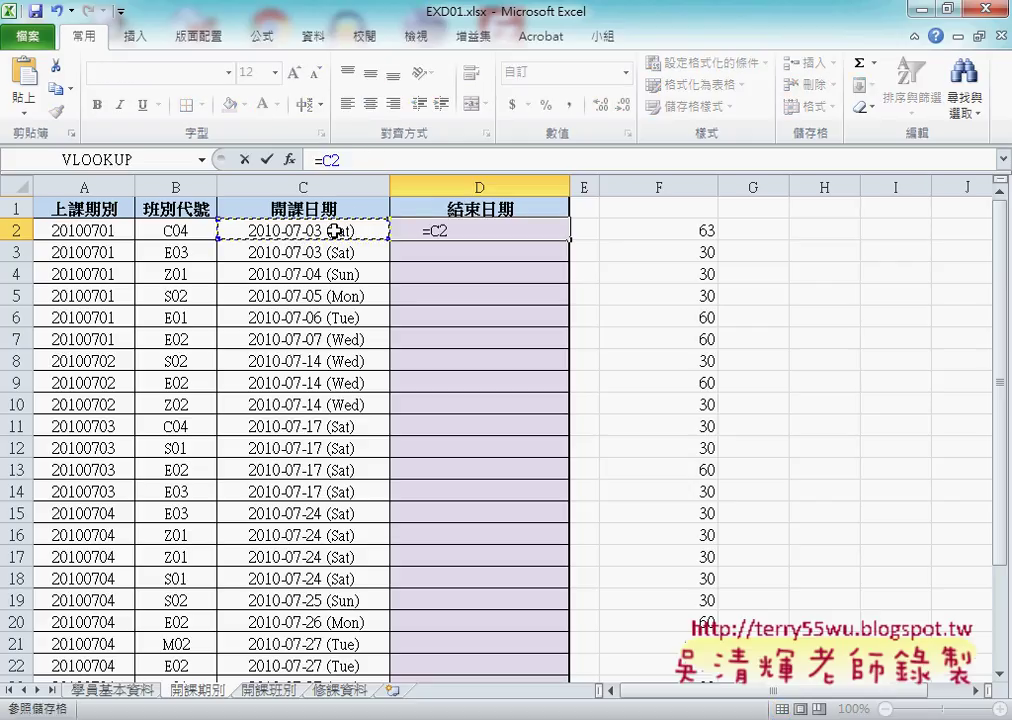
pyautogui.write('+')
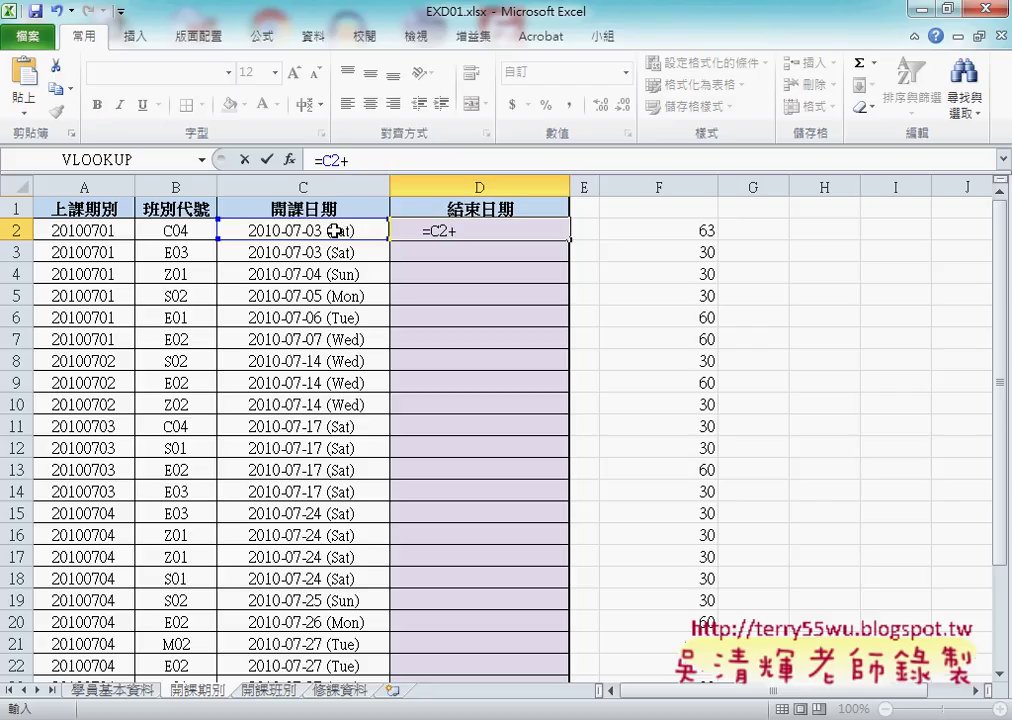
pyautogui.hotkey('ctrl', 'v')
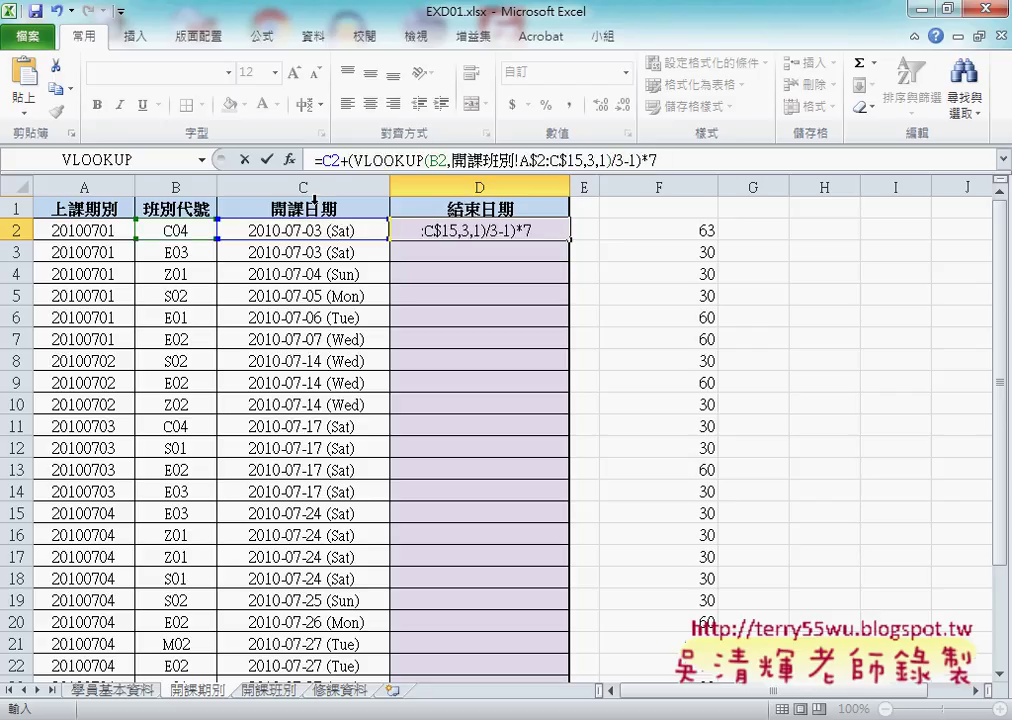
pyautogui.click(268, 162)
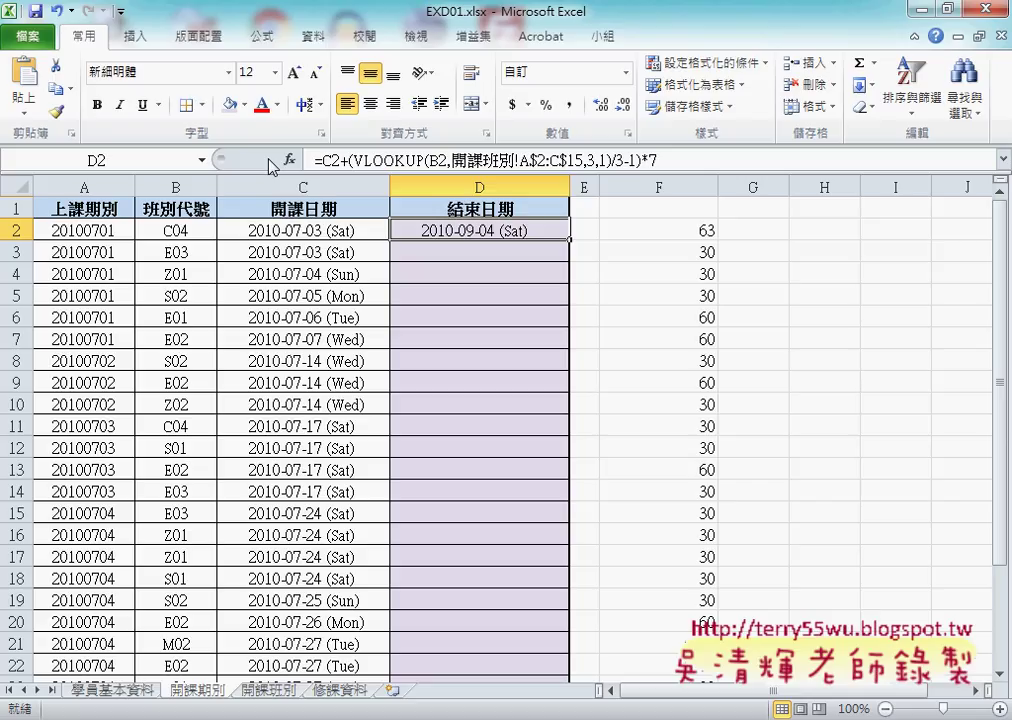
# In F2's VLOOKUP Function Arguments, change Range_lookup from 1 to 0 for exact matching
pyautogui.click(668, 230)
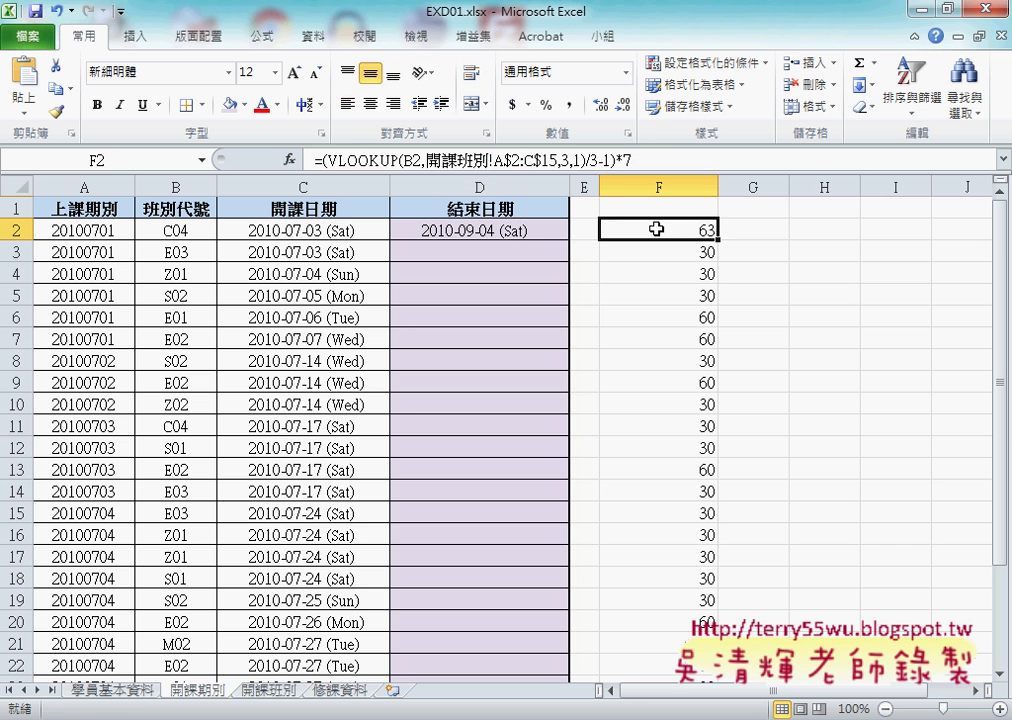
pyautogui.click(378, 160)
pyautogui.click(289, 159)
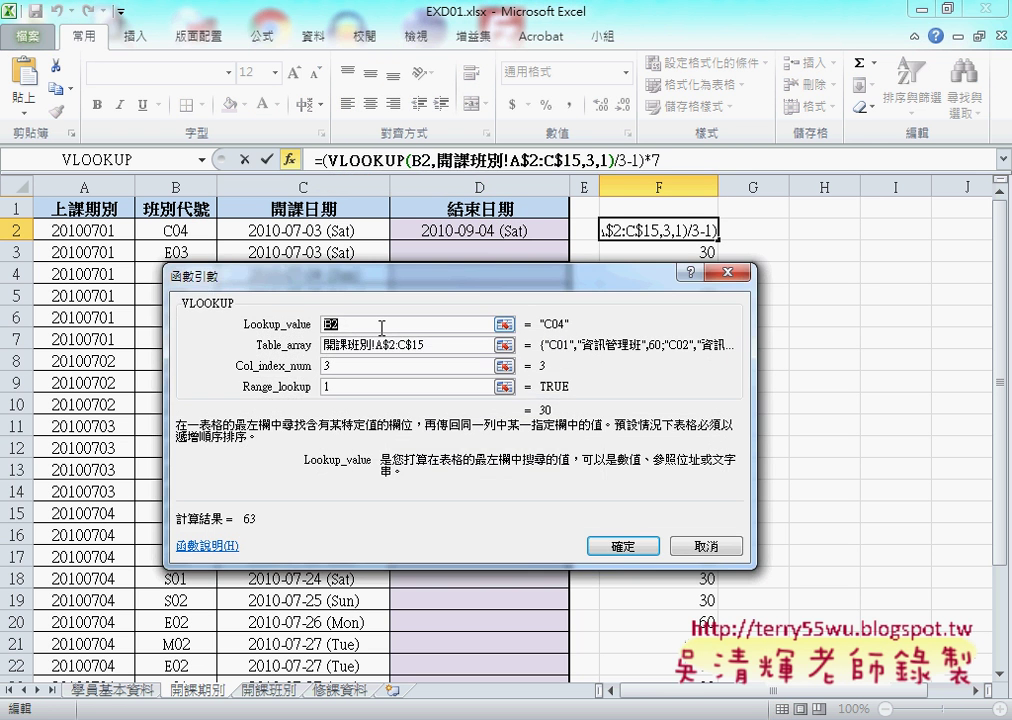
pyautogui.click(440, 349)
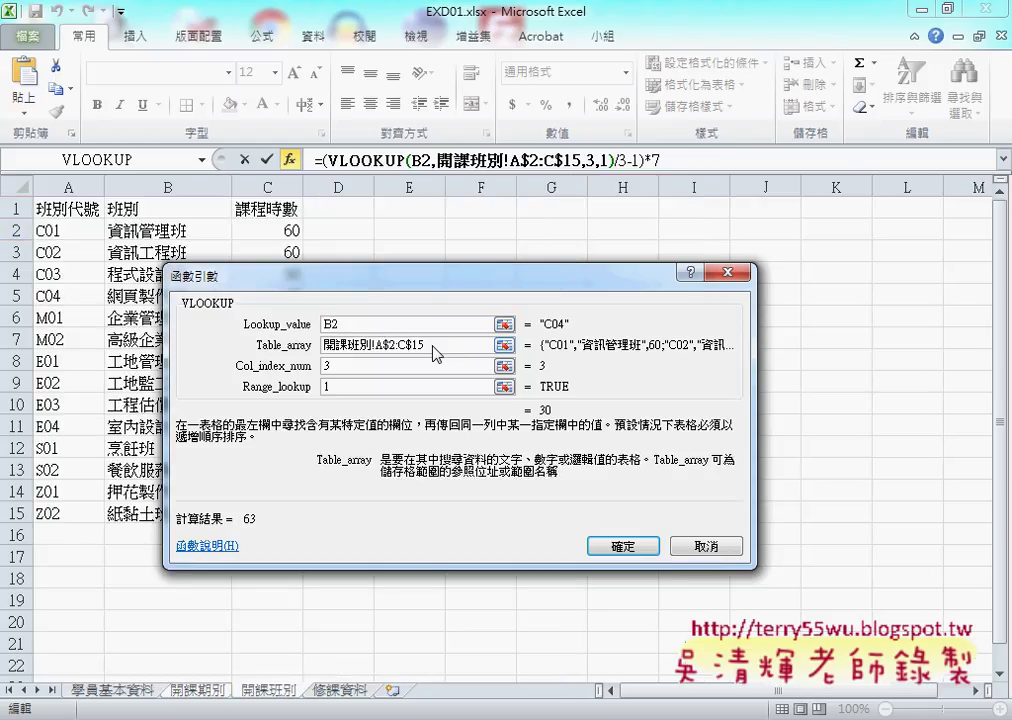
pyautogui.moveTo(455, 276); pyautogui.dragTo(567, 234)
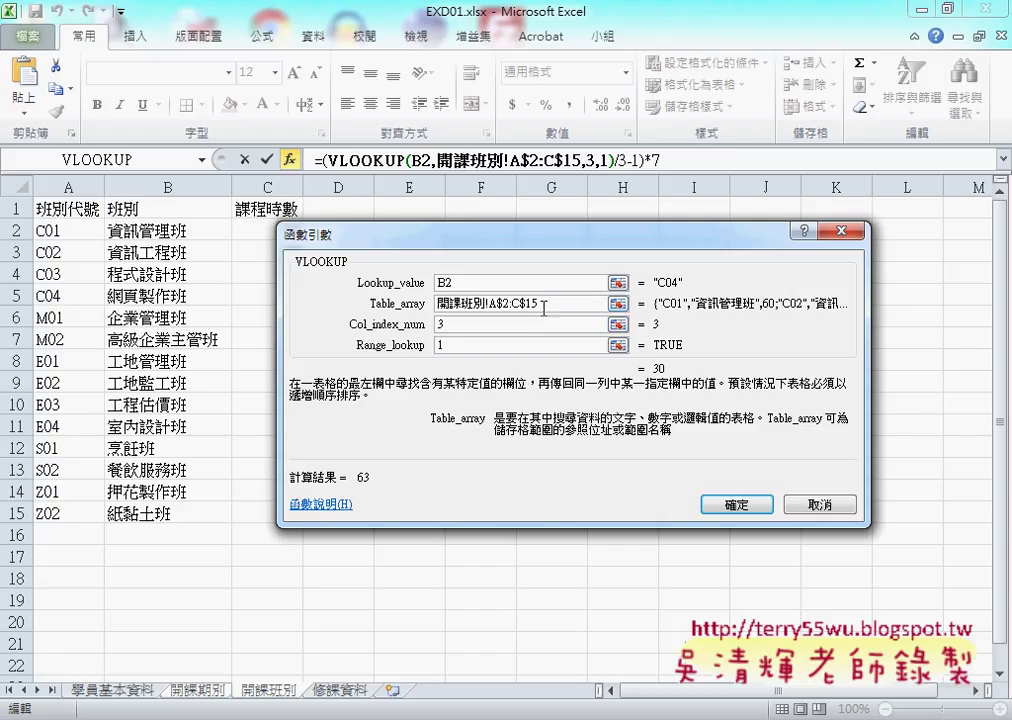
pyautogui.moveTo(538, 303); pyautogui.dragTo(492, 304)
pyautogui.moveTo(400, 233); pyautogui.dragTo(476, 235)
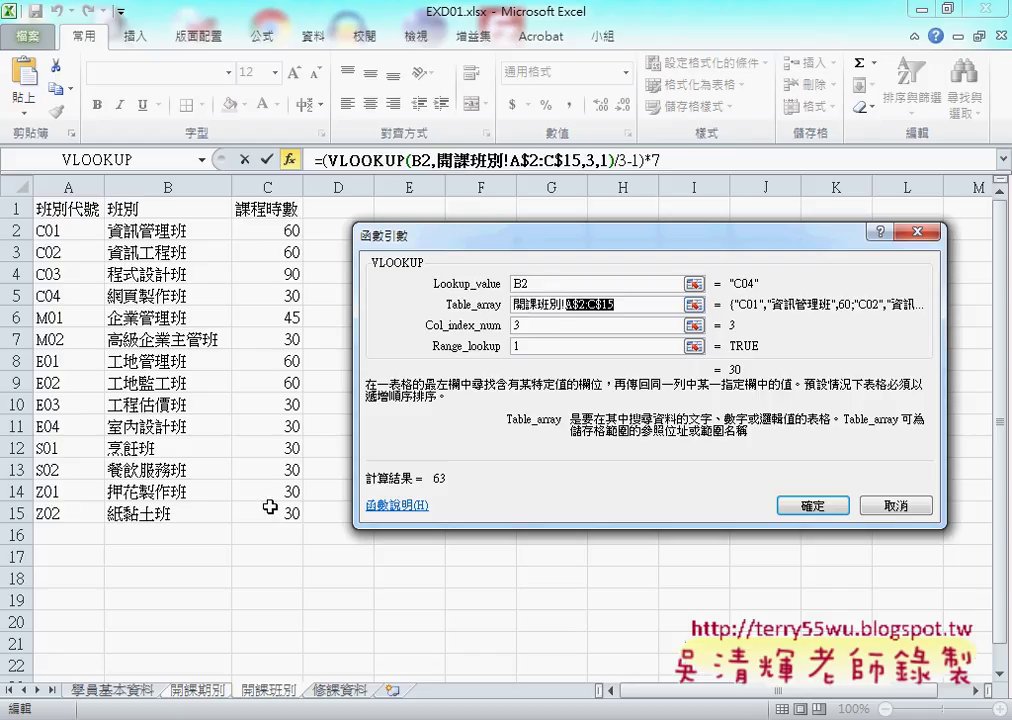
pyautogui.click(543, 346)
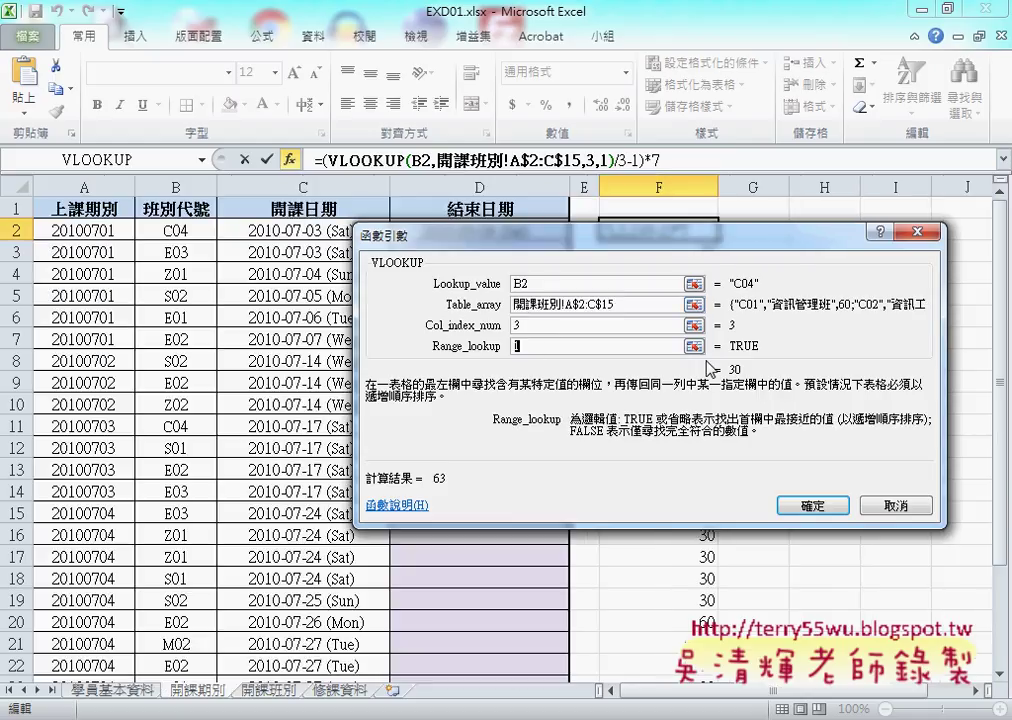
pyautogui.write('0')
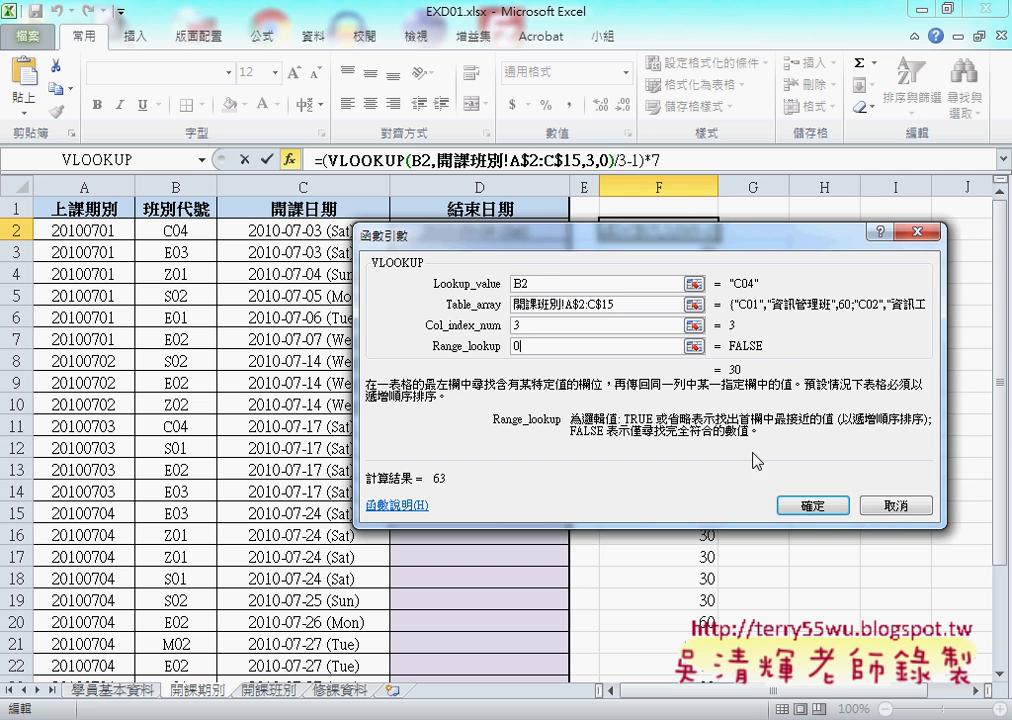
pyautogui.click(815, 506)
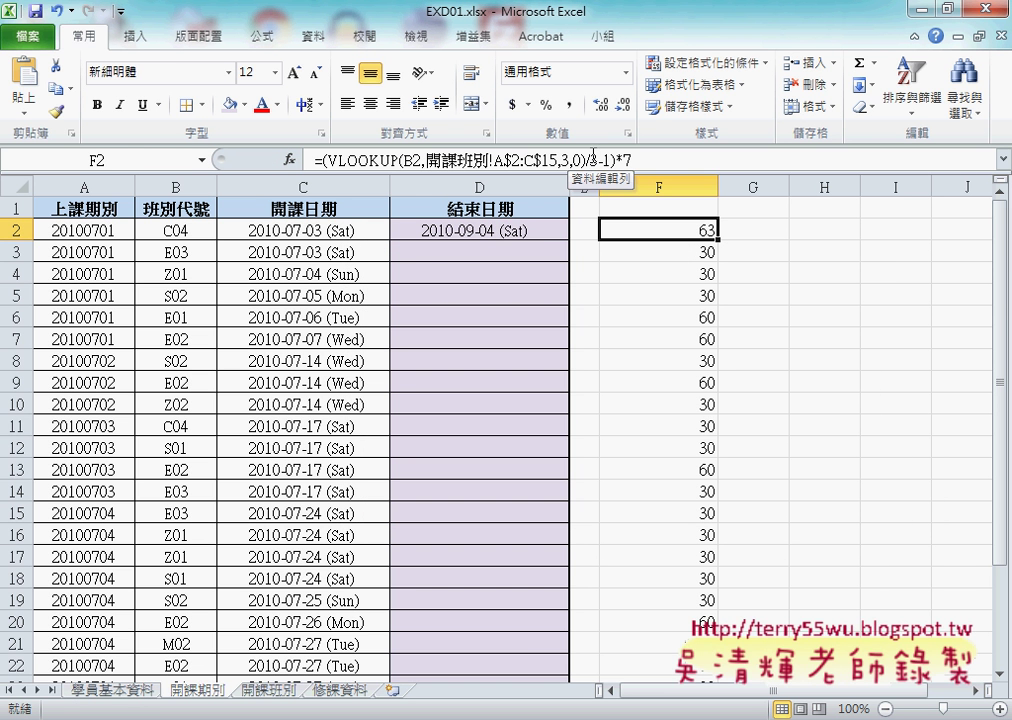
pyautogui.moveTo(583, 160)
pyautogui.mouseDown()
pyautogui.moveTo(595, 160)
pyautogui.moveTo(330, 160)
pyautogui.mouseUp()
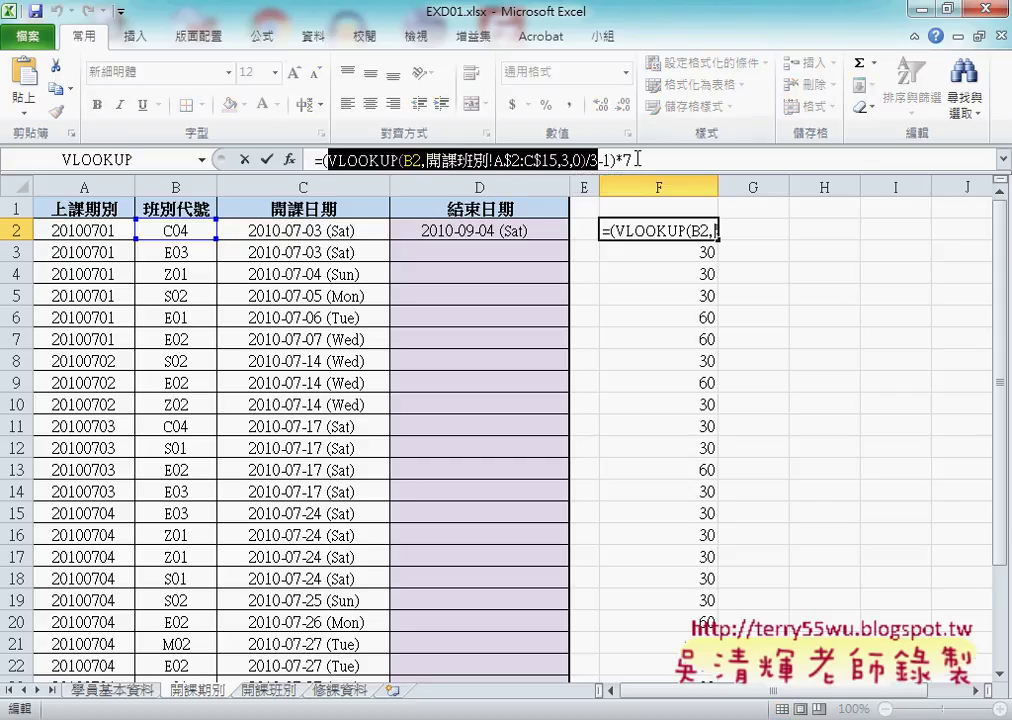
pyautogui.click(609, 160)
pyautogui.moveTo(609, 160); pyautogui.dragTo(601, 160)
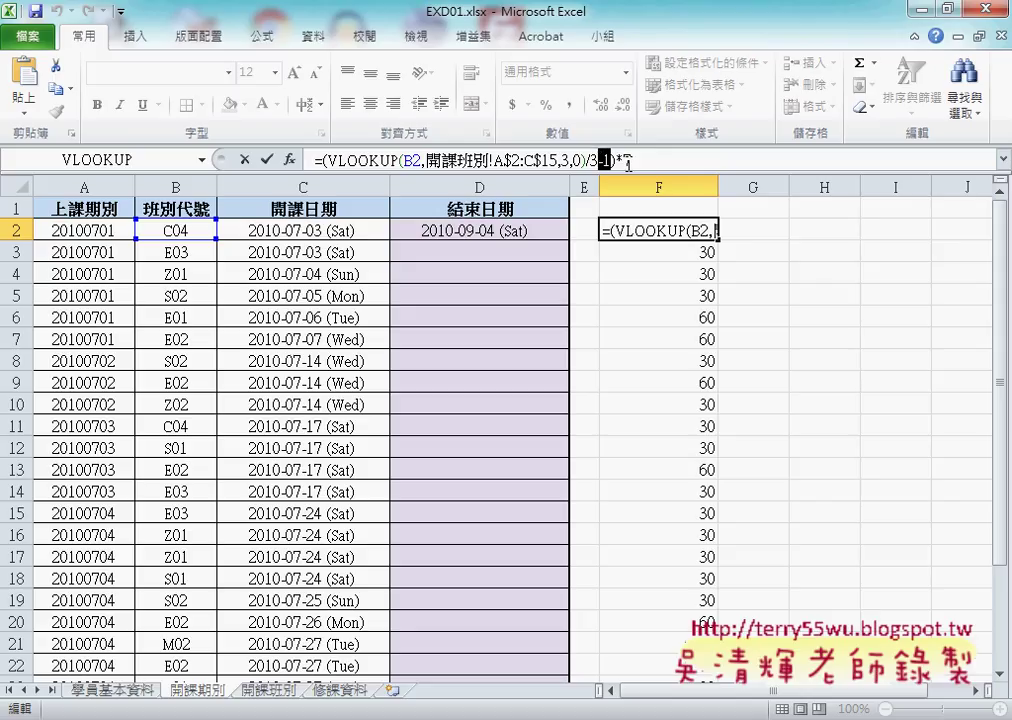
pyautogui.moveTo(640, 160); pyautogui.dragTo(324, 157)
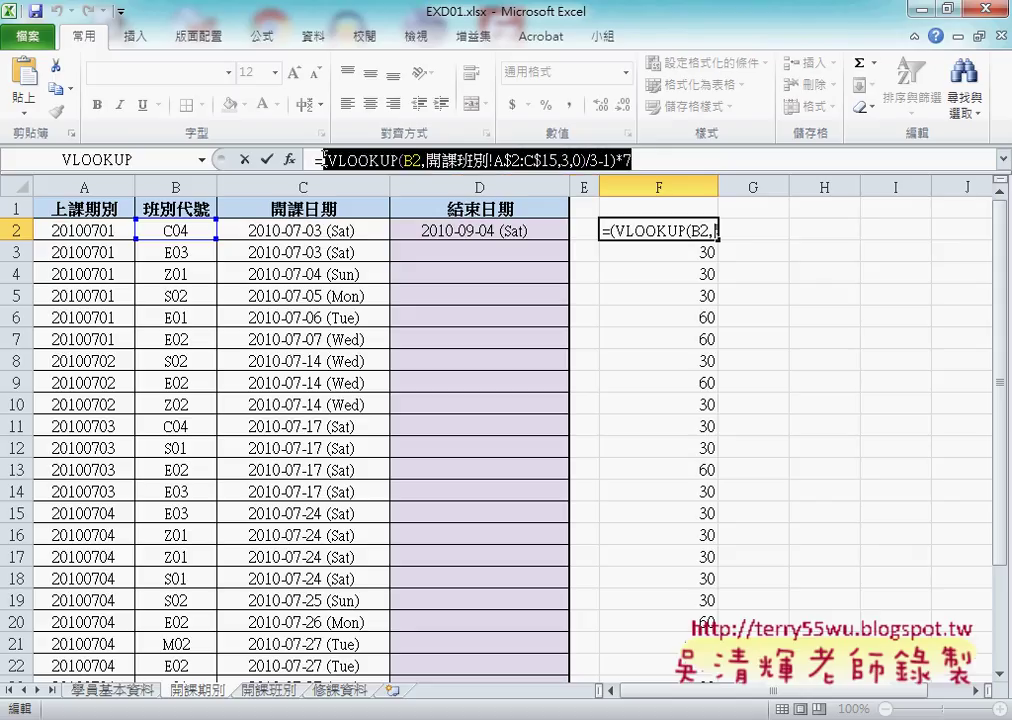